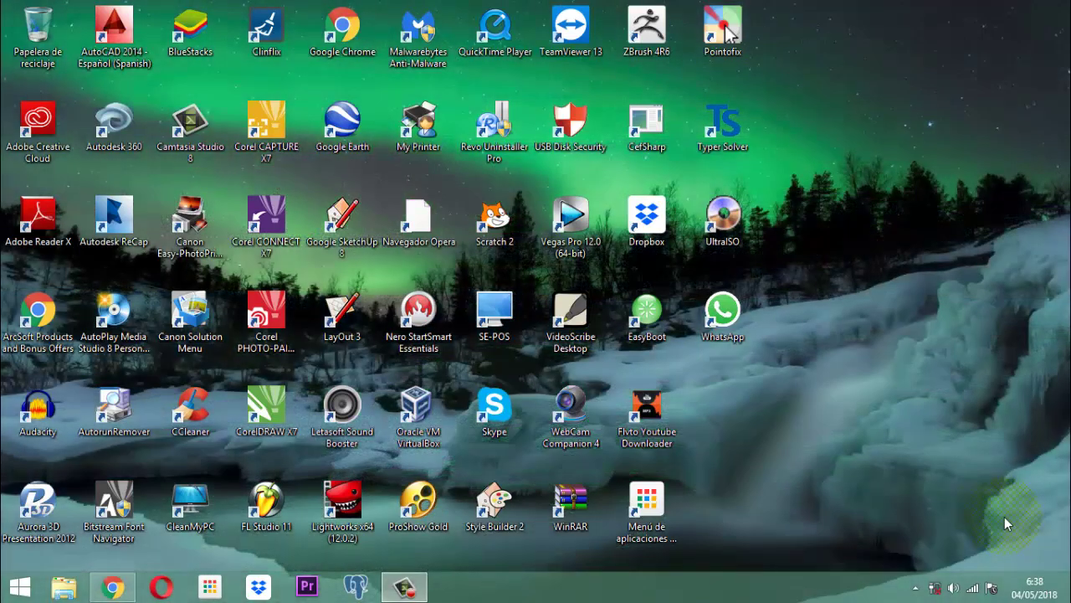
- Open the Vet Project database from D: > documentos 2017 > software veterinarias
{"action": "left_click", "coordinate": [71, 589]}
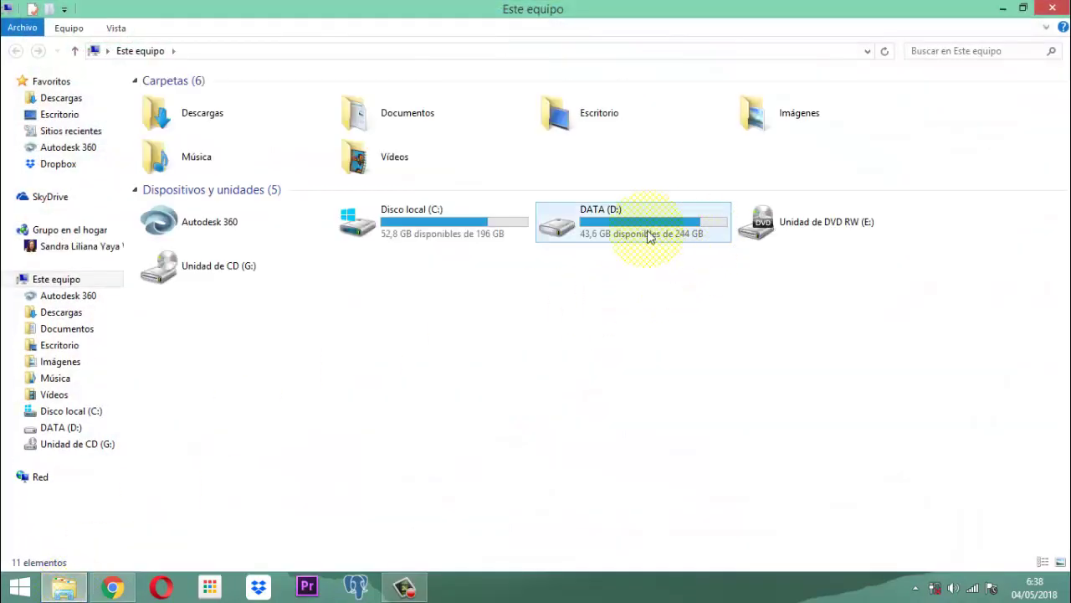
{"action": "double_click", "coordinate": [646, 232]}
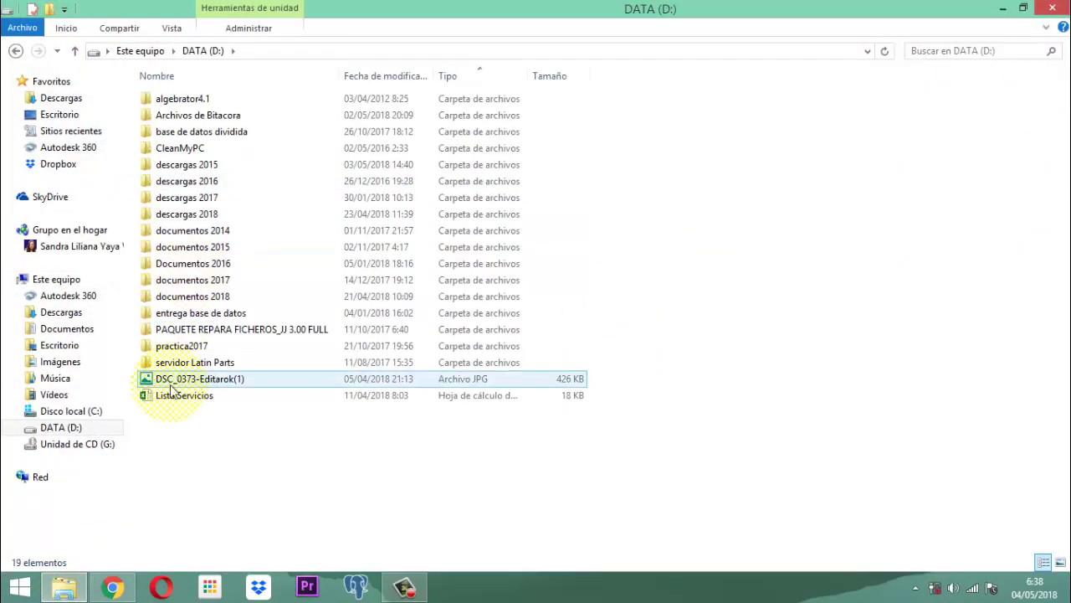
{"action": "left_click", "coordinate": [187, 339]}
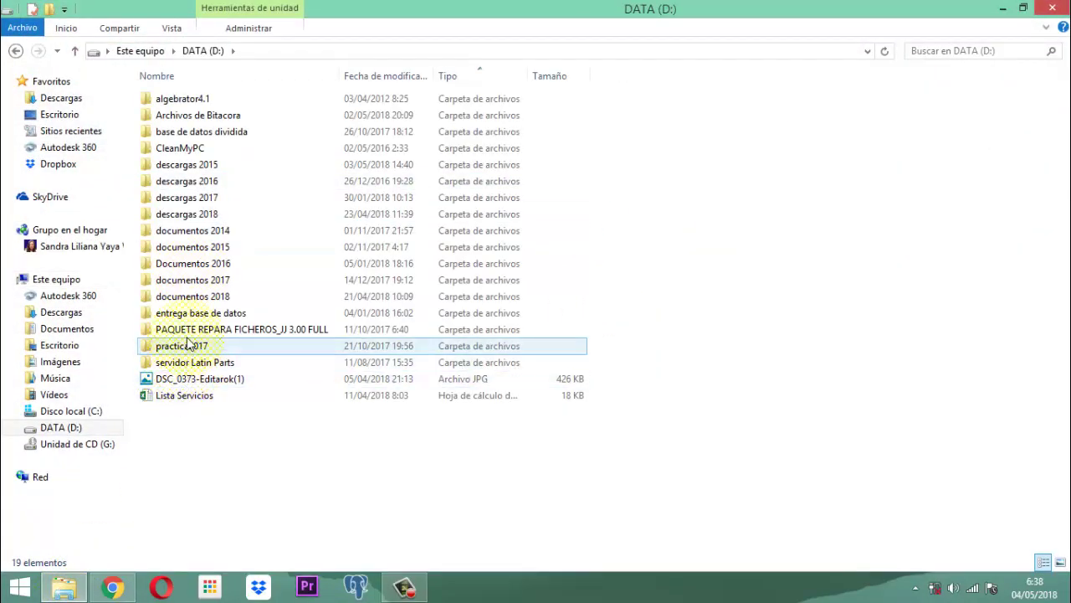
{"action": "double_click", "coordinate": [187, 279]}
{"action": "double_click", "coordinate": [166, 232]}
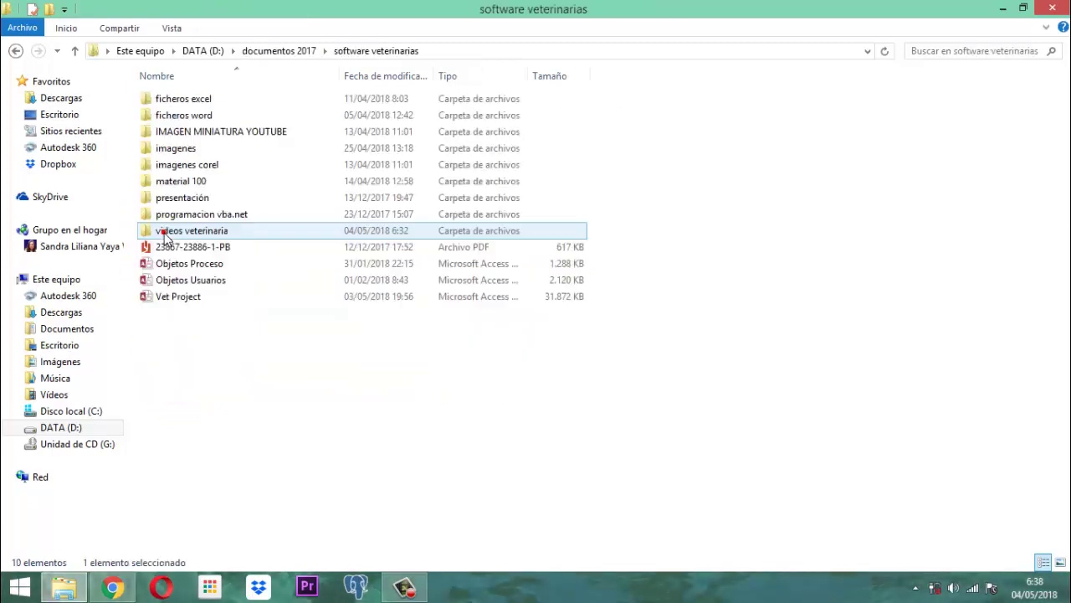
{"action": "left_click", "coordinate": [170, 299]}
{"action": "double_click", "coordinate": [170, 300]}
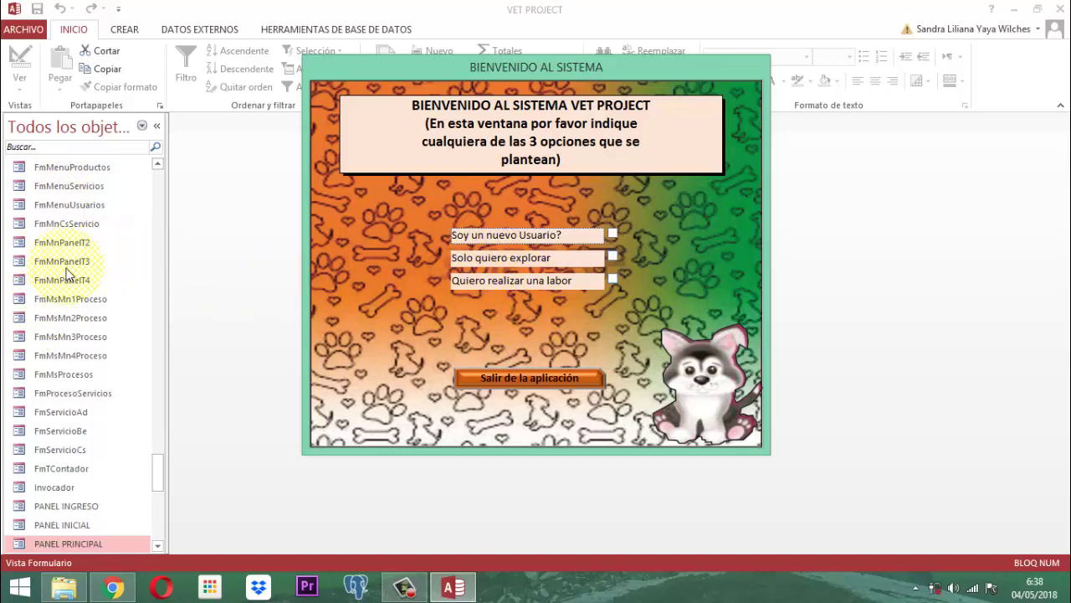
- Choose 'Quiero realizar una labor', select a user and log in with the account password
{"action": "left_click", "coordinate": [614, 279]}
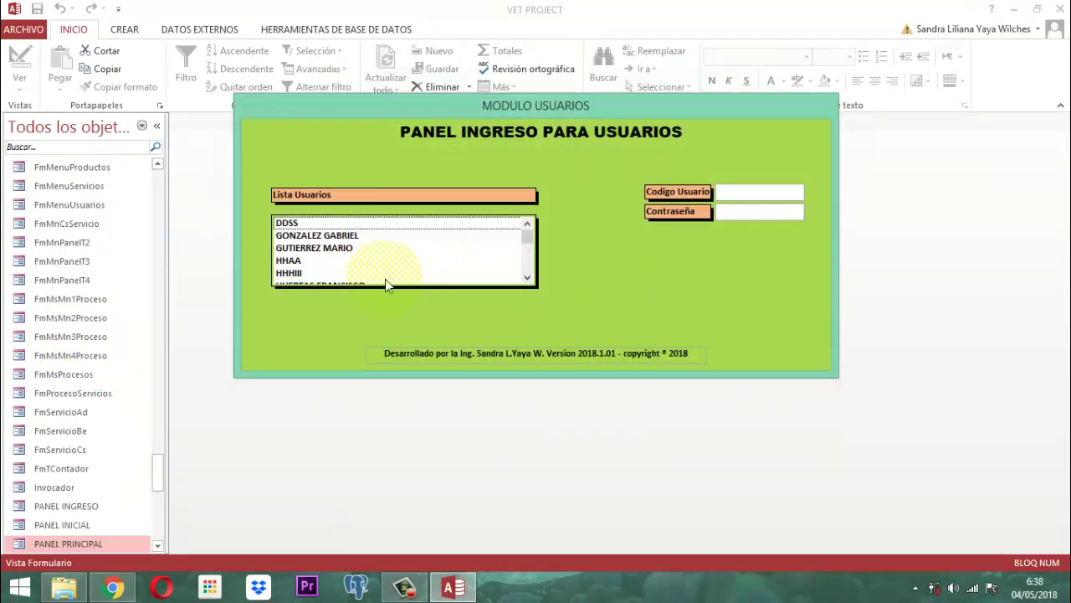
{"action": "scroll", "coordinate": [344, 248], "scroll_direction": "down", "scroll_amount": 1}
{"action": "scroll", "coordinate": [343, 247], "scroll_direction": "down", "scroll_amount": 1}
{"action": "left_click", "coordinate": [297, 247]}
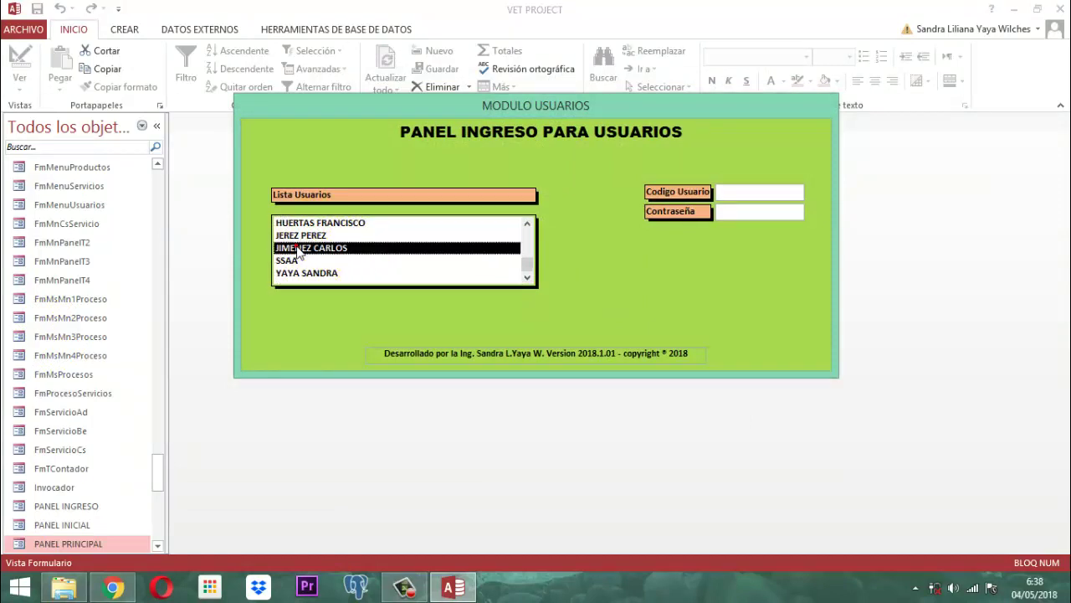
{"action": "left_click", "coordinate": [298, 251]}
{"action": "type", "text": "****"}
{"action": "key", "text": "Return"}
{"action": "key", "text": "Return"}
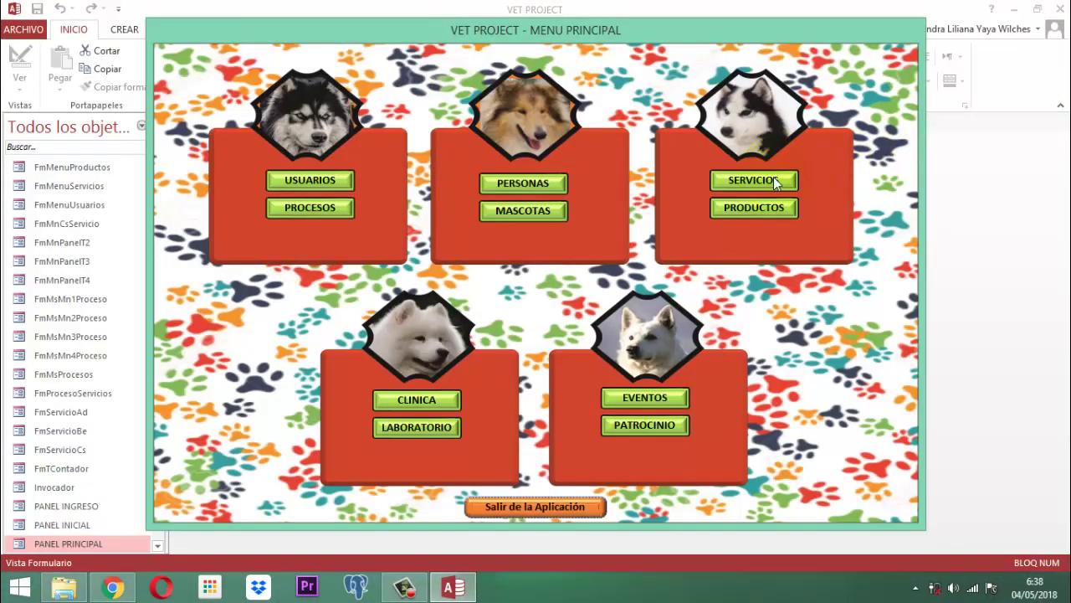
- List the CIRUGÍA services in the SERVICIOS update (ACTUALIZAR) section
{"action": "left_click", "coordinate": [773, 177]}
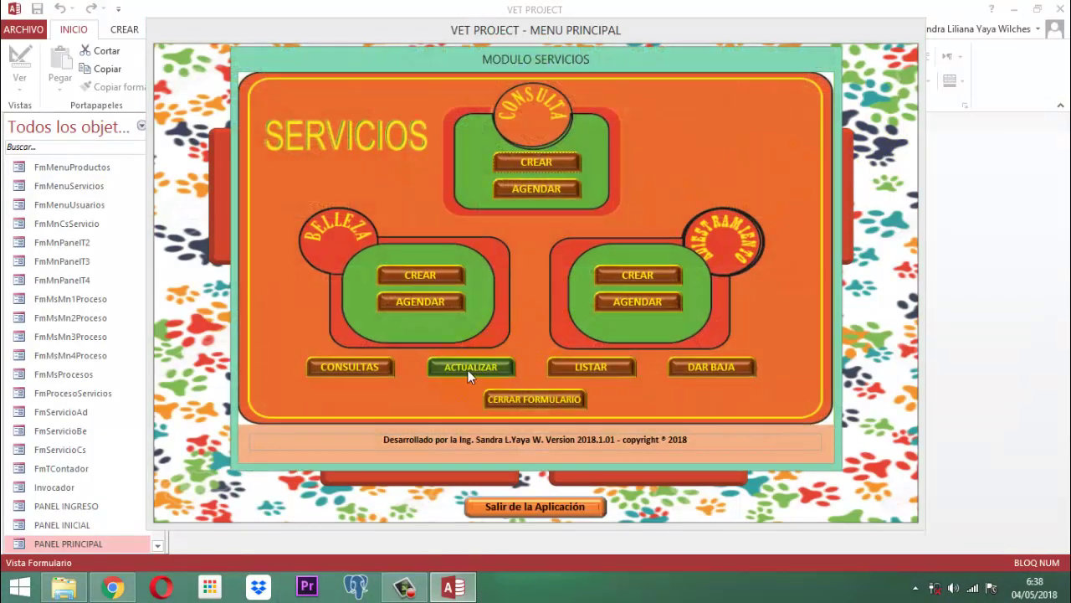
{"action": "left_click", "coordinate": [468, 369]}
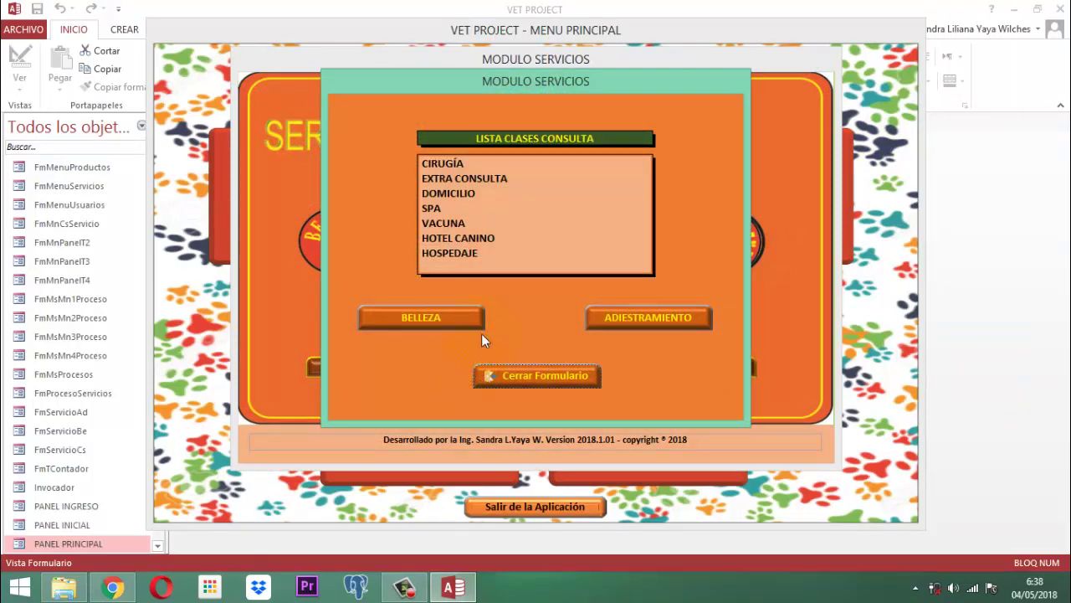
{"action": "double_click", "coordinate": [456, 165]}
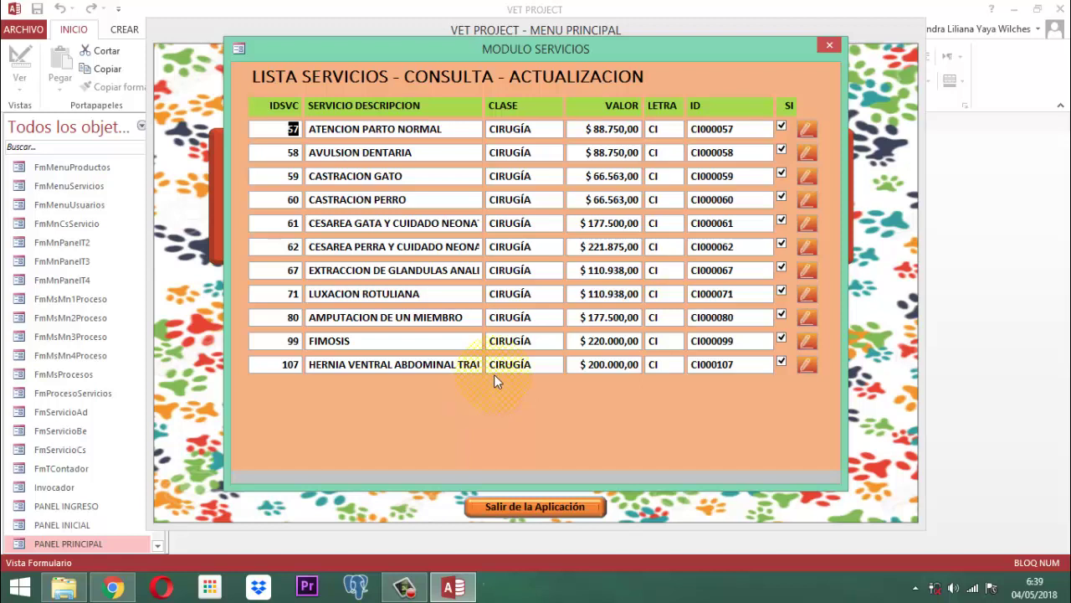
- Browse the EXTRA CONSULTA, DOMICILIO and SPA service lists, ending on the VACUNA list
{"action": "left_click", "coordinate": [829, 47]}
{"action": "left_click", "coordinate": [469, 178]}
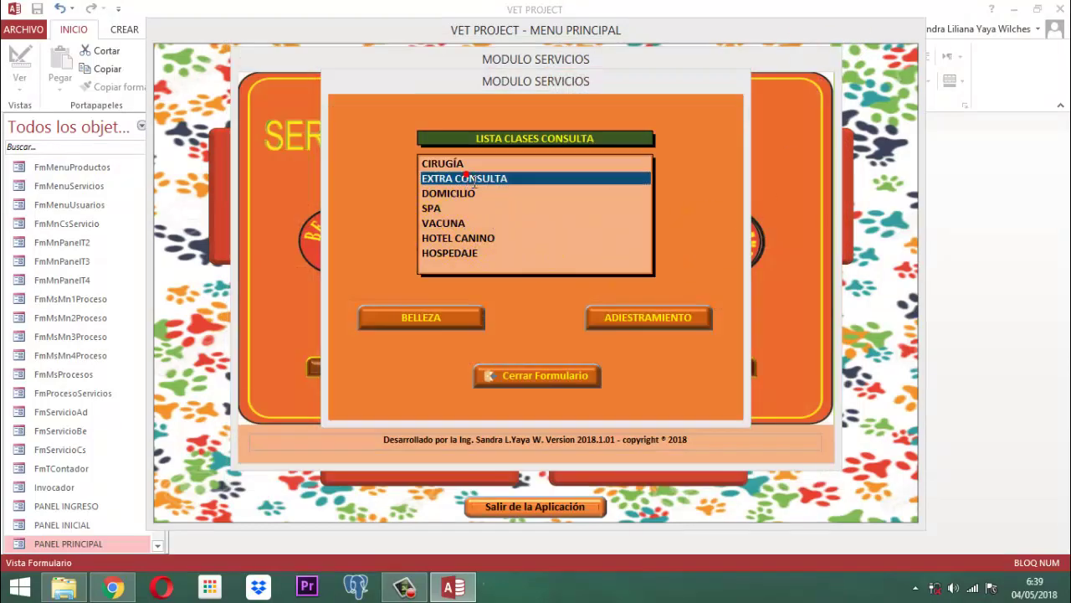
{"action": "double_click", "coordinate": [472, 178]}
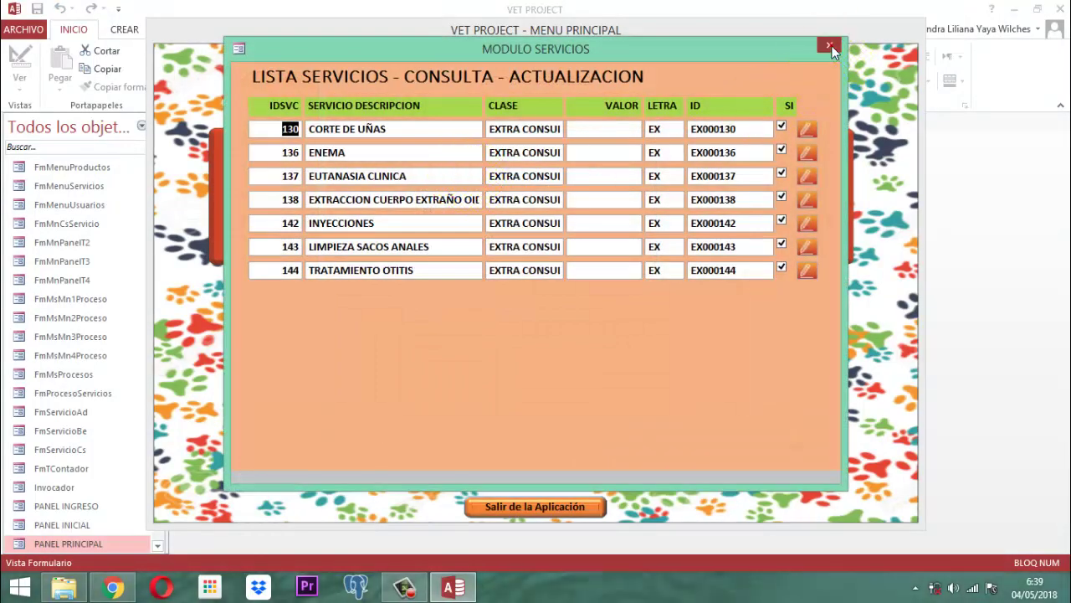
{"action": "left_click", "coordinate": [829, 47]}
{"action": "double_click", "coordinate": [538, 194]}
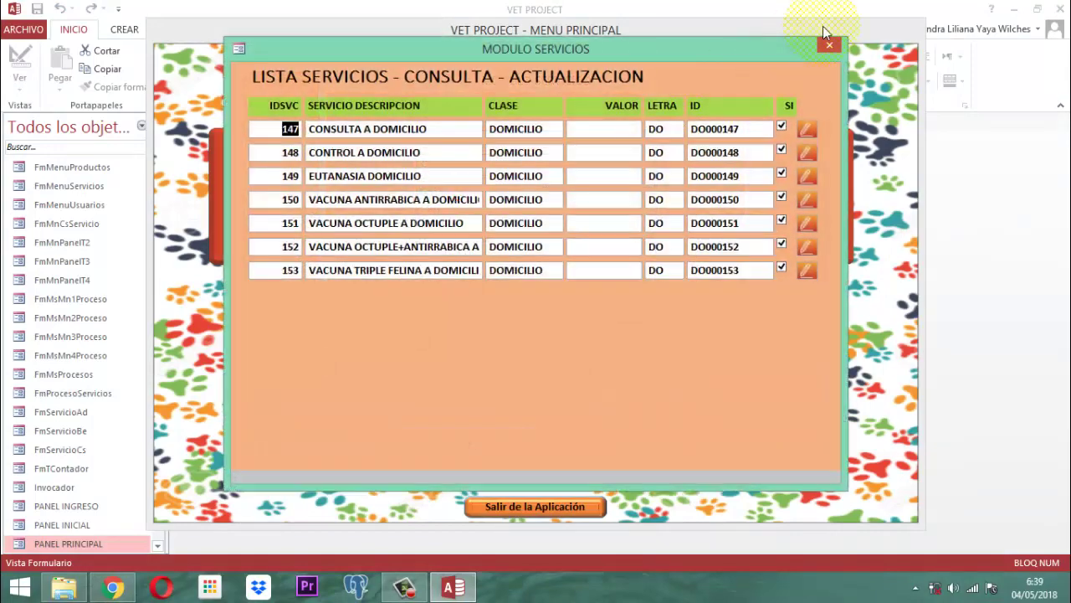
{"action": "left_click", "coordinate": [828, 45]}
{"action": "left_click", "coordinate": [428, 208]}
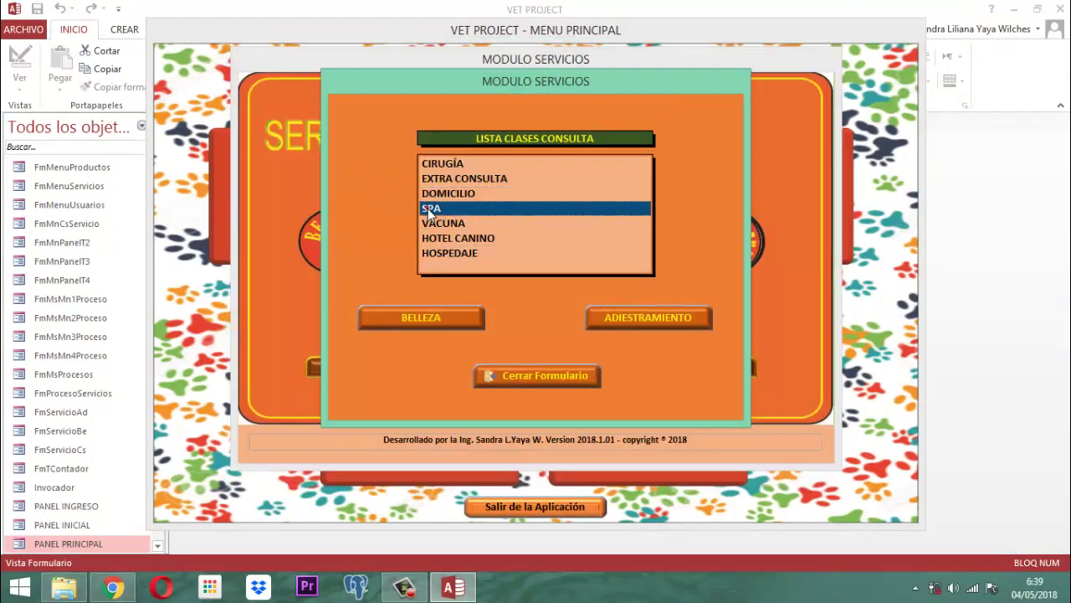
{"action": "double_click", "coordinate": [428, 209]}
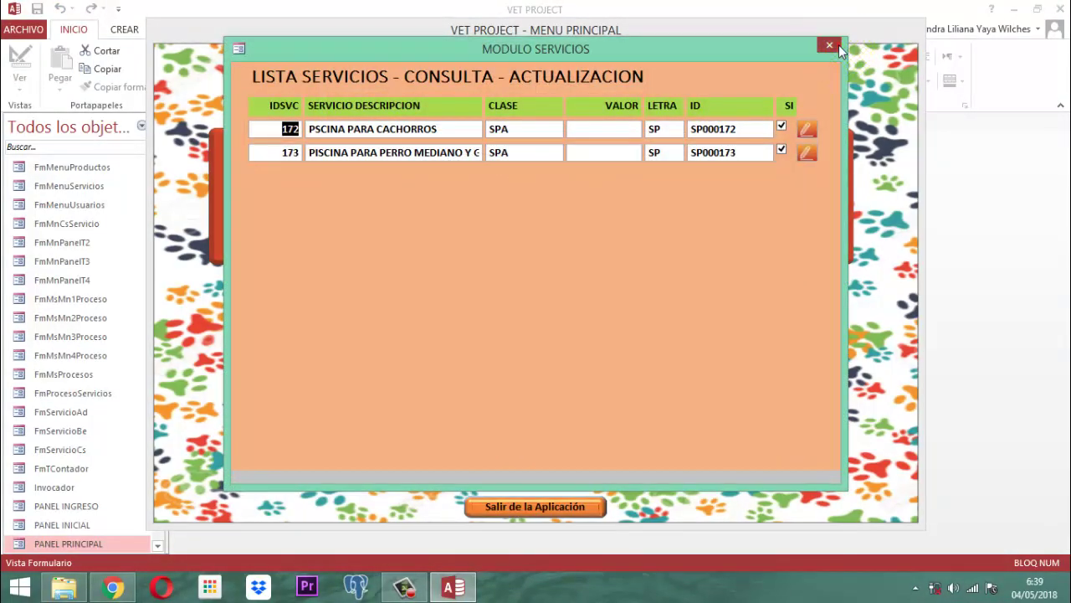
{"action": "left_click", "coordinate": [837, 47]}
{"action": "double_click", "coordinate": [465, 222]}
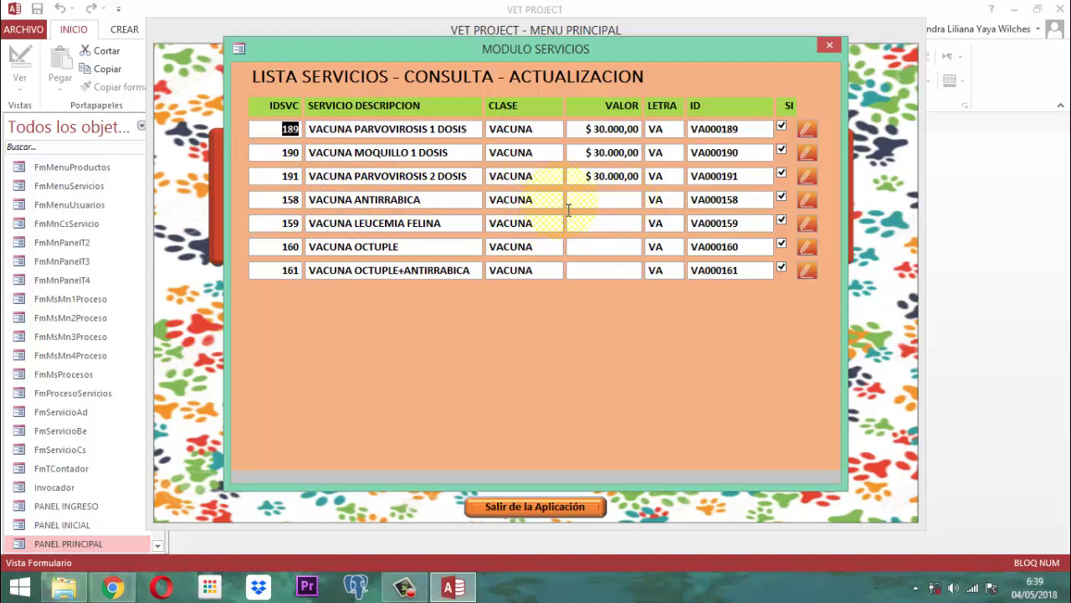
- Unlock record 158 VACUNA ANTIRRABICA, set VALOR to 35000, and close the list
{"action": "left_click", "coordinate": [281, 201]}
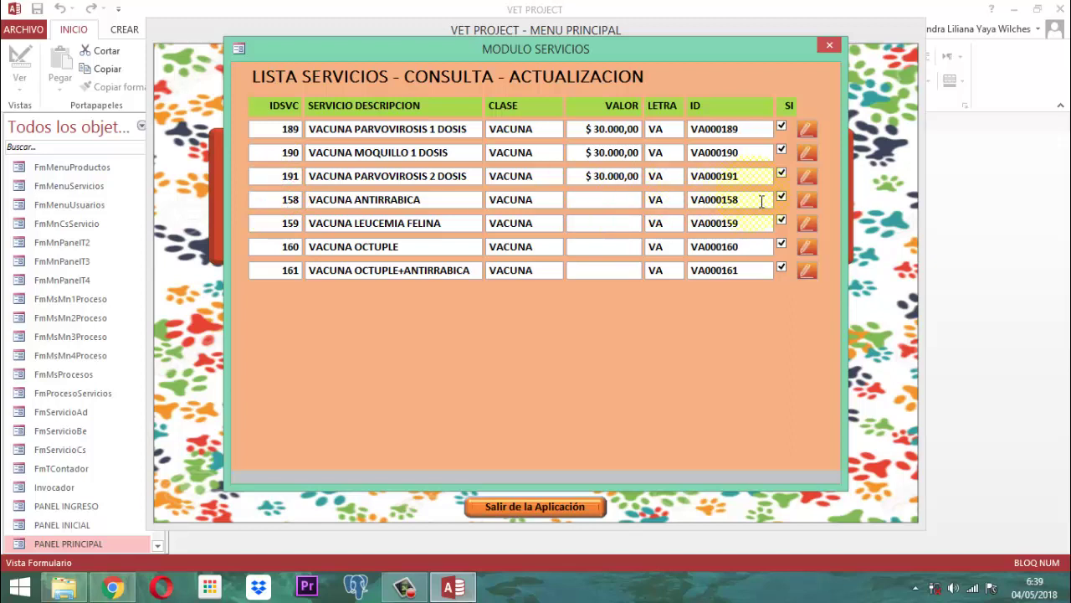
{"action": "left_click", "coordinate": [805, 202]}
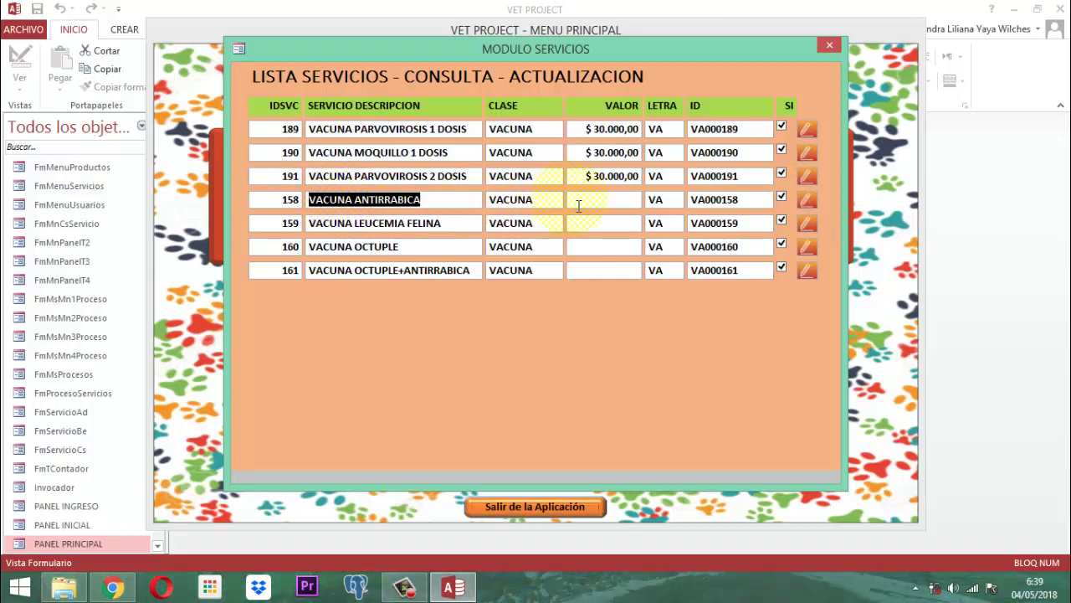
{"action": "key", "text": "Tab"}
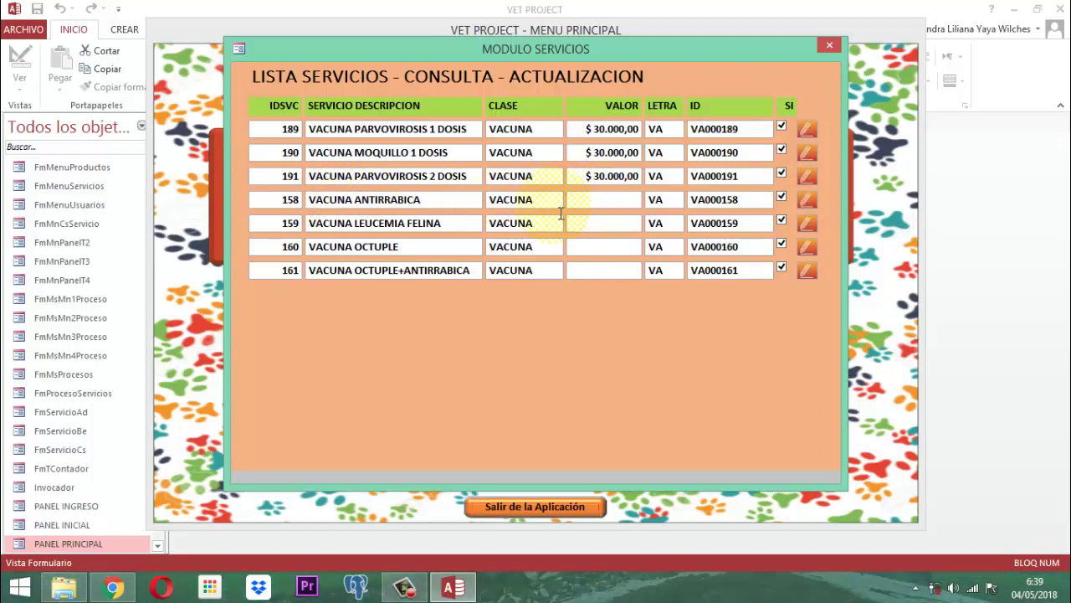
{"action": "key", "text": "Tab"}
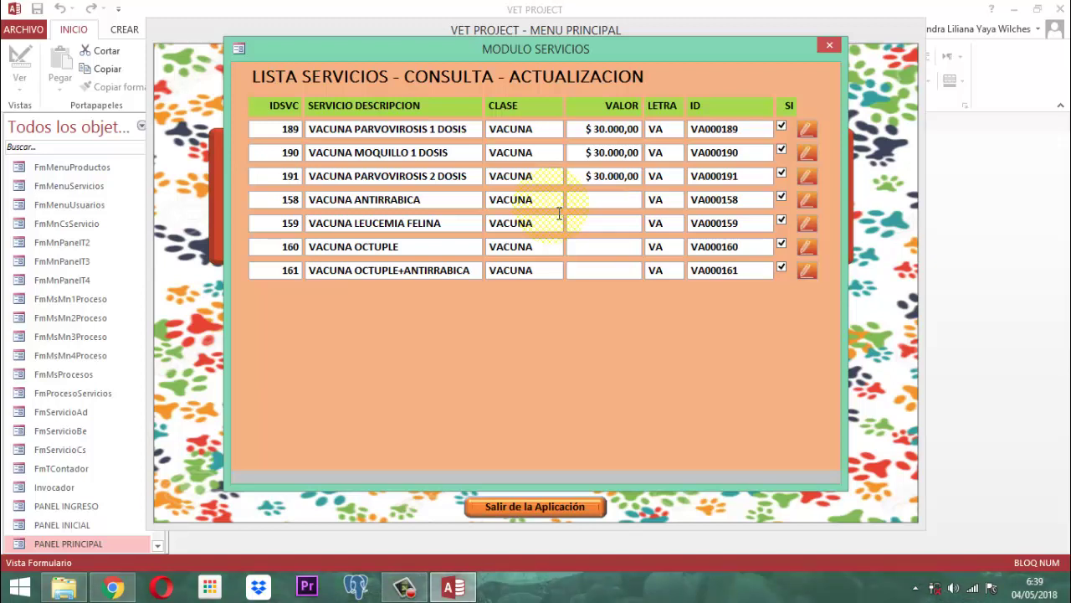
{"action": "type", "text": "35000"}
{"action": "key", "text": "Tab"}
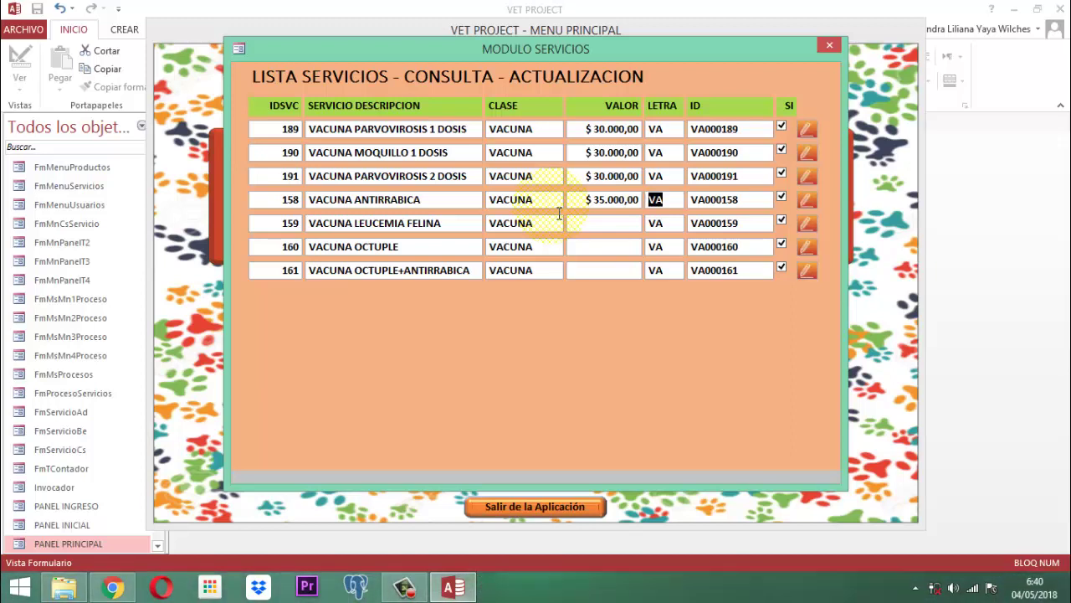
{"action": "key", "text": "Tab"}
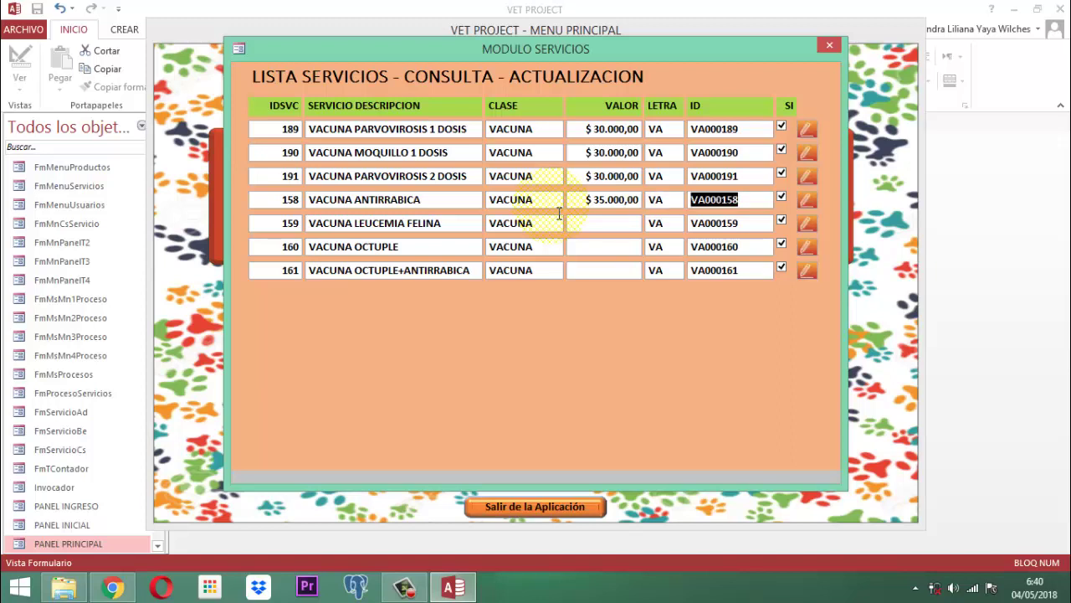
{"action": "key", "text": "Tab"}
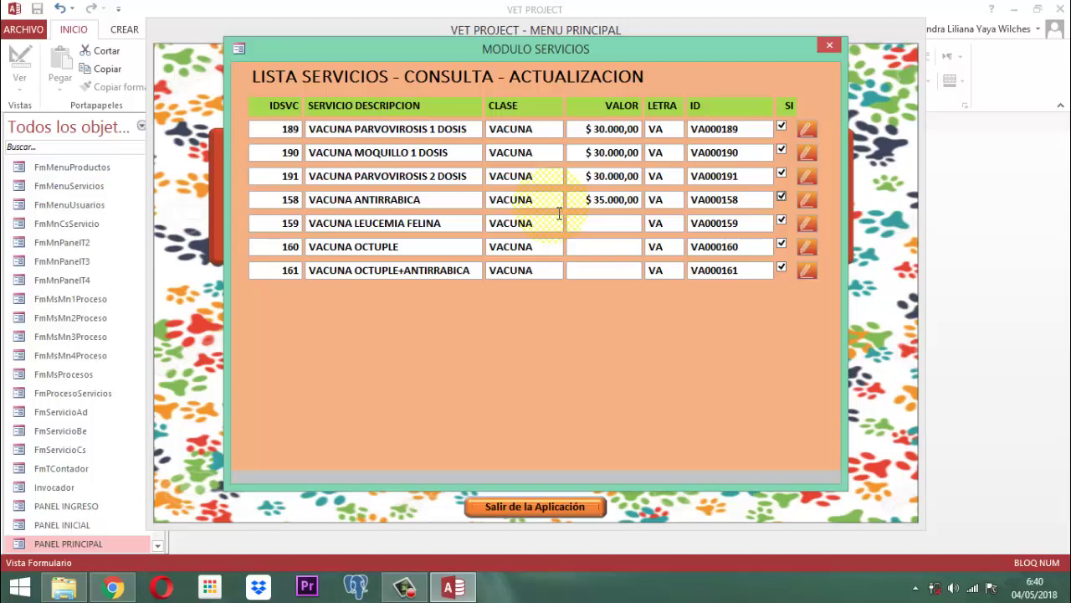
{"action": "left_click", "coordinate": [830, 46]}
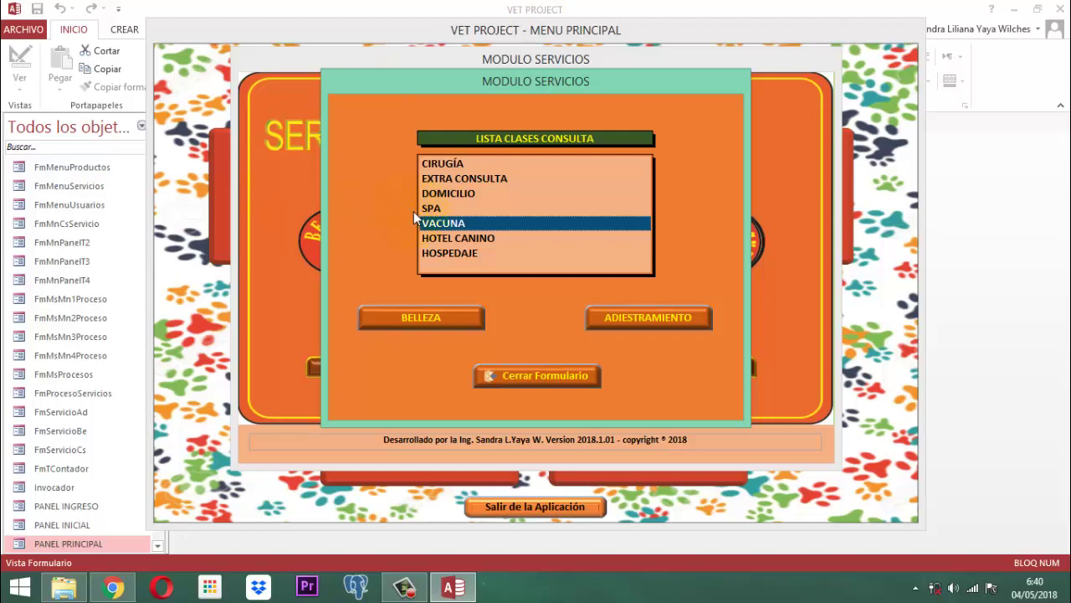
- Reopen the VACUNA list to confirm the $ 35.000,00 value was saved
{"action": "double_click", "coordinate": [452, 223]}
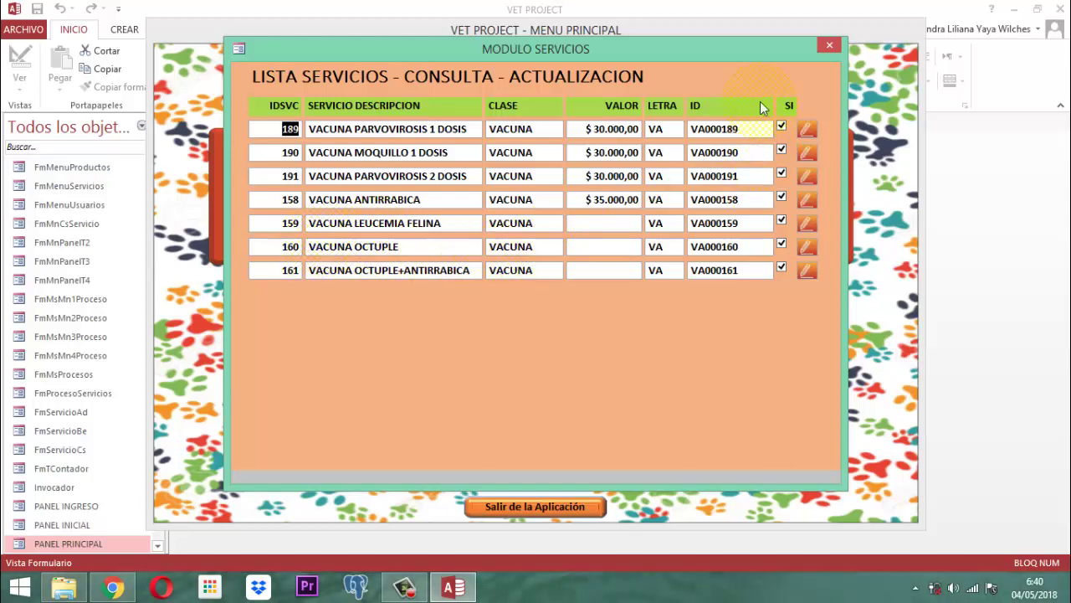
{"action": "left_click", "coordinate": [829, 46]}
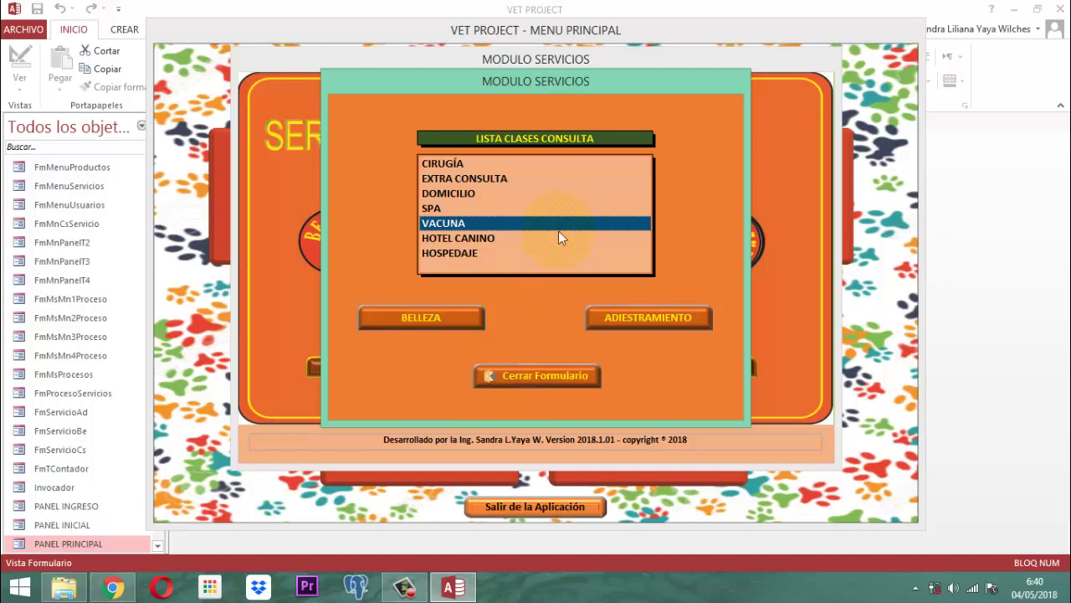
{"action": "right_click", "coordinate": [548, 77]}
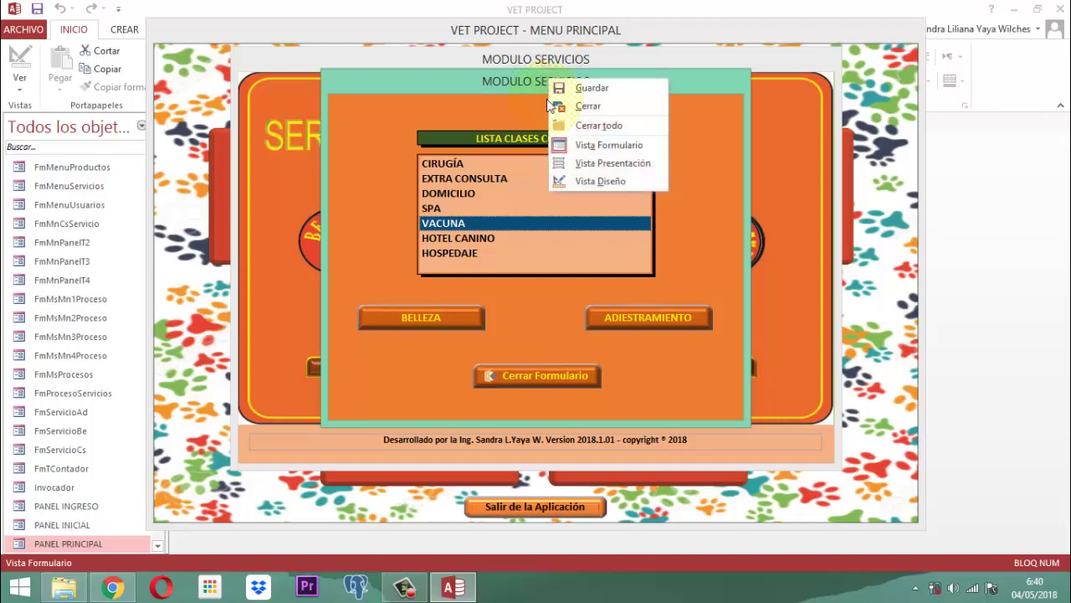
{"action": "left_click", "coordinate": [498, 85]}
- Close the service classes form, the SERVICIOS module form and the main menu form
{"action": "left_click", "coordinate": [538, 371]}
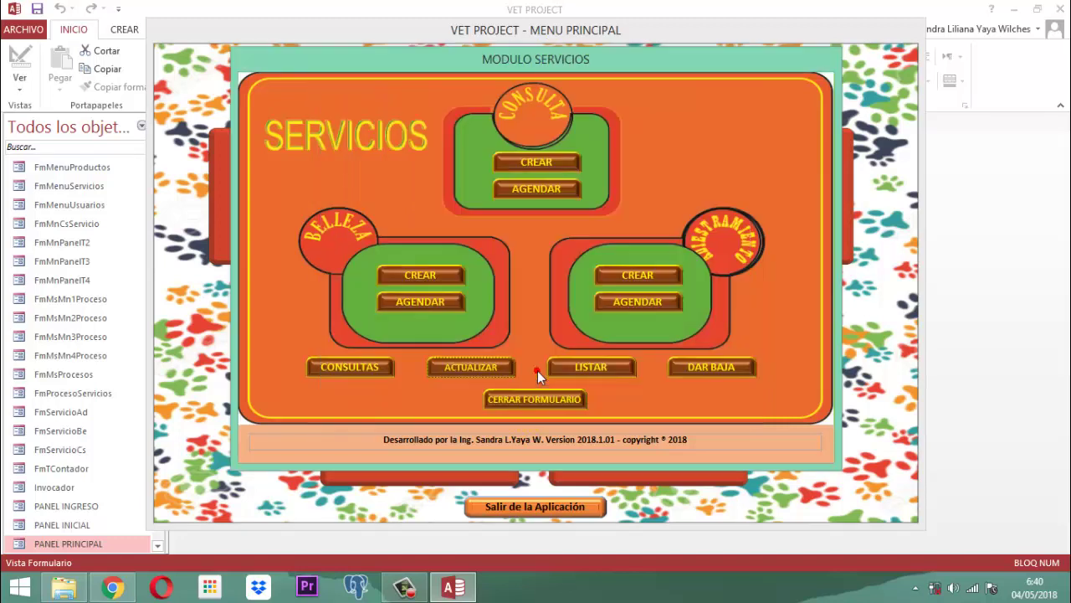
{"action": "left_click", "coordinate": [521, 397]}
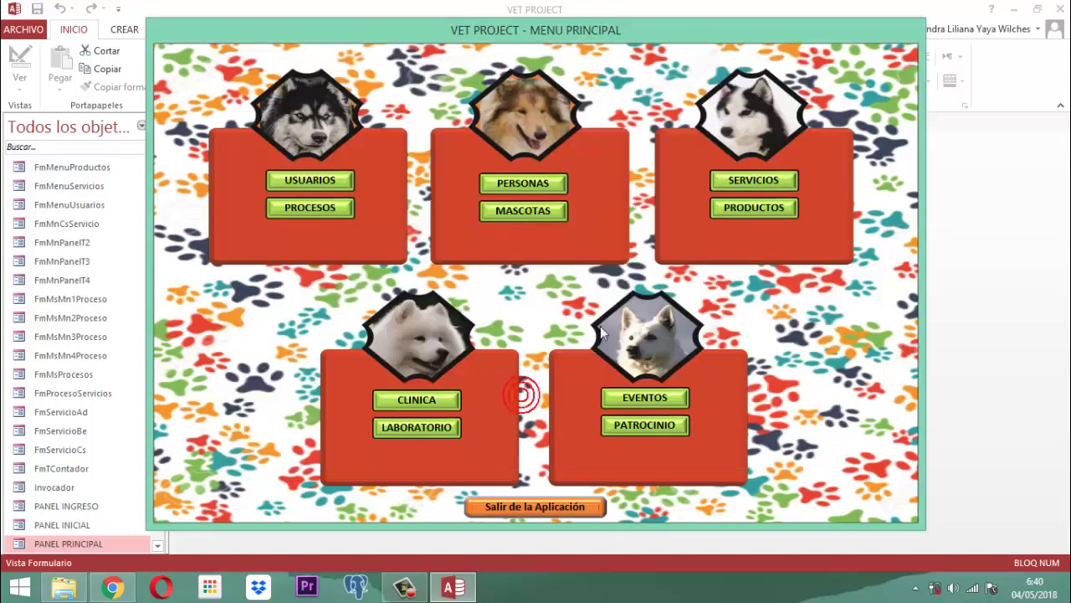
{"action": "right_click", "coordinate": [584, 31]}
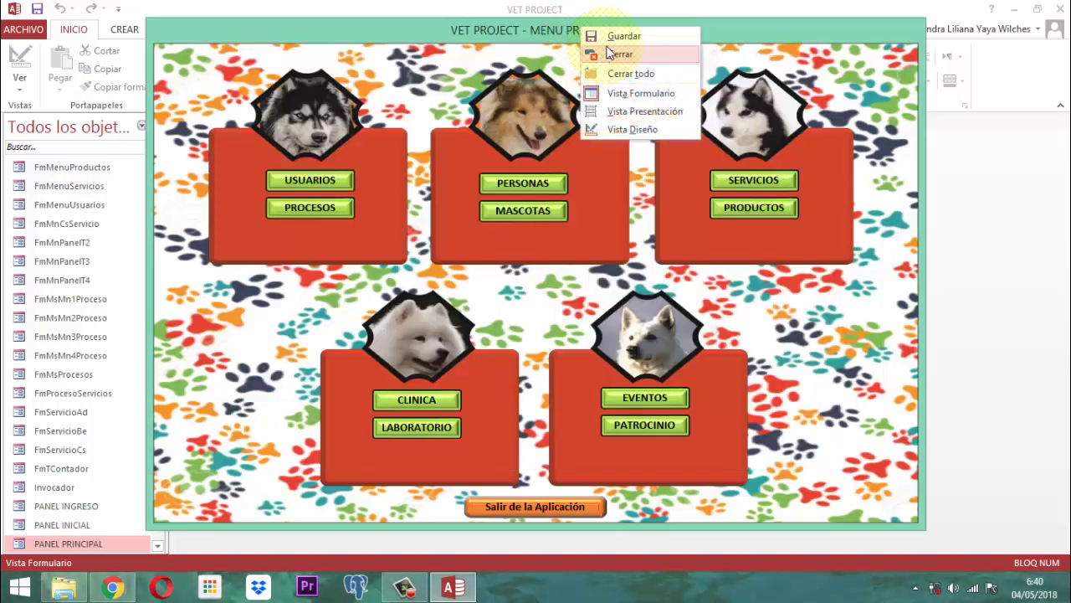
{"action": "left_click", "coordinate": [605, 49]}
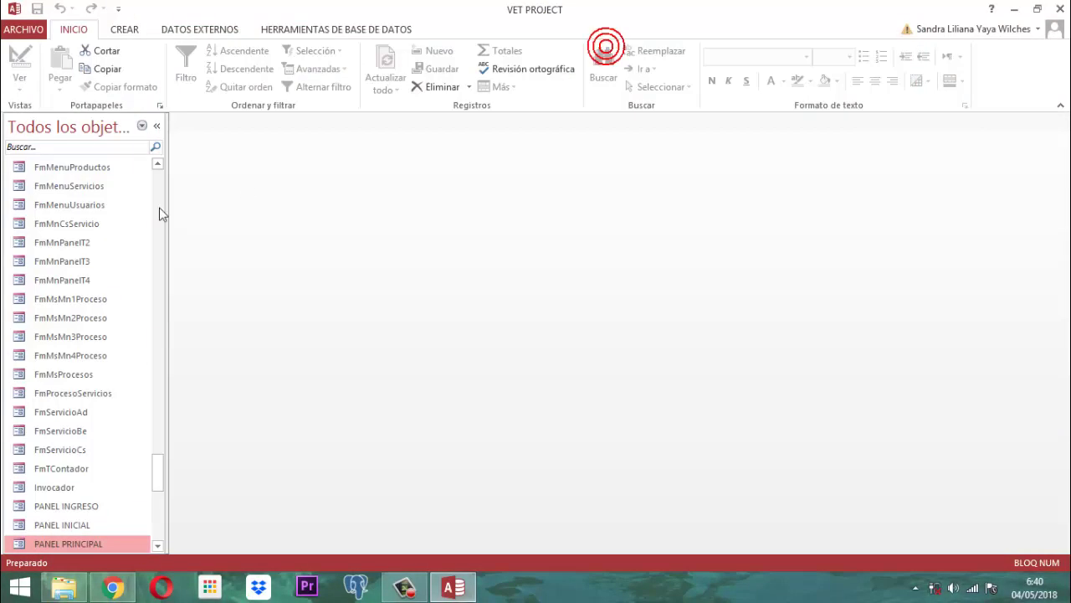
- Filter the navigation pane by 'servicios2' and open FmCsServicios2 in Design view
{"action": "left_click", "coordinate": [52, 148]}
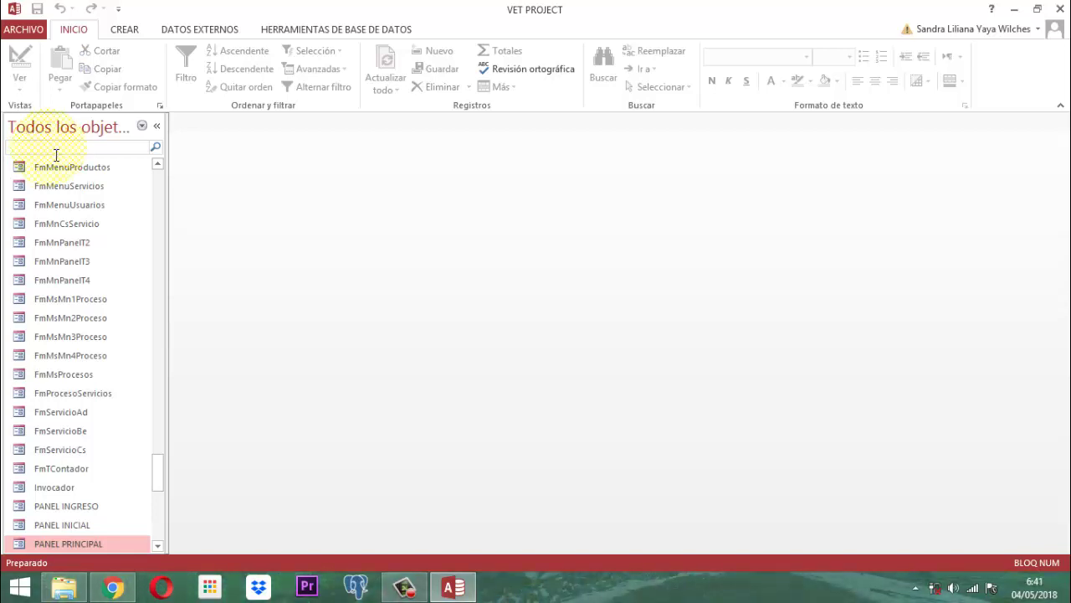
{"action": "type", "text": "servicios2"}
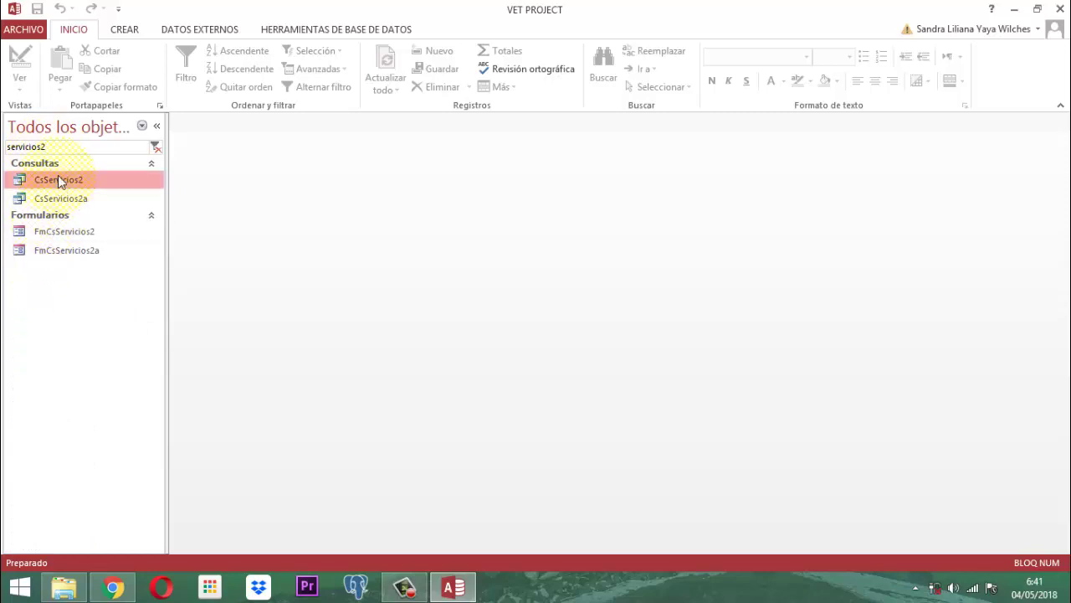
{"action": "right_click", "coordinate": [44, 238]}
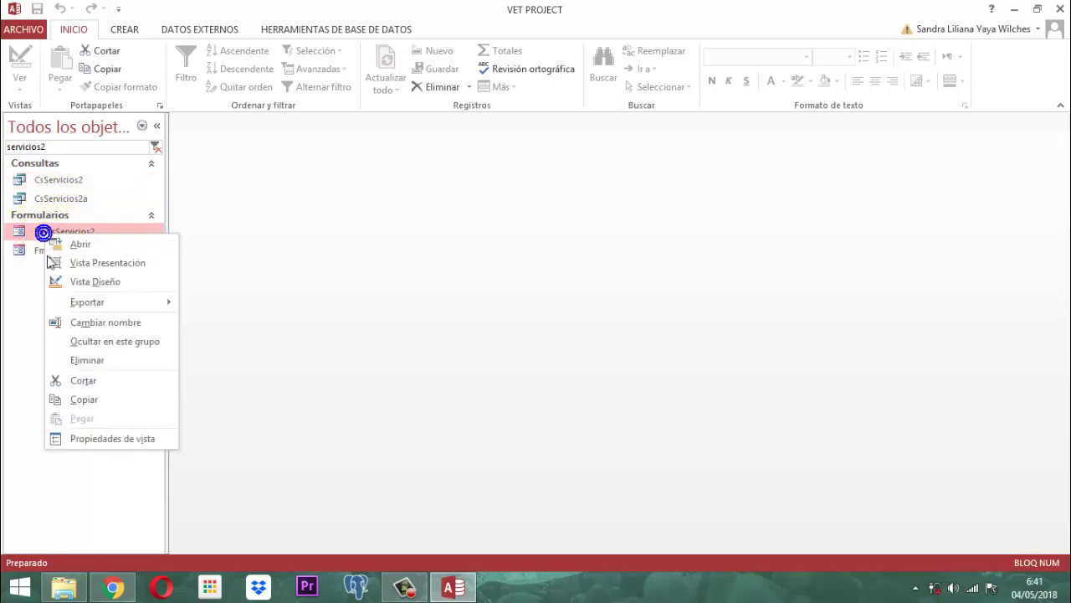
{"action": "left_click", "coordinate": [96, 283]}
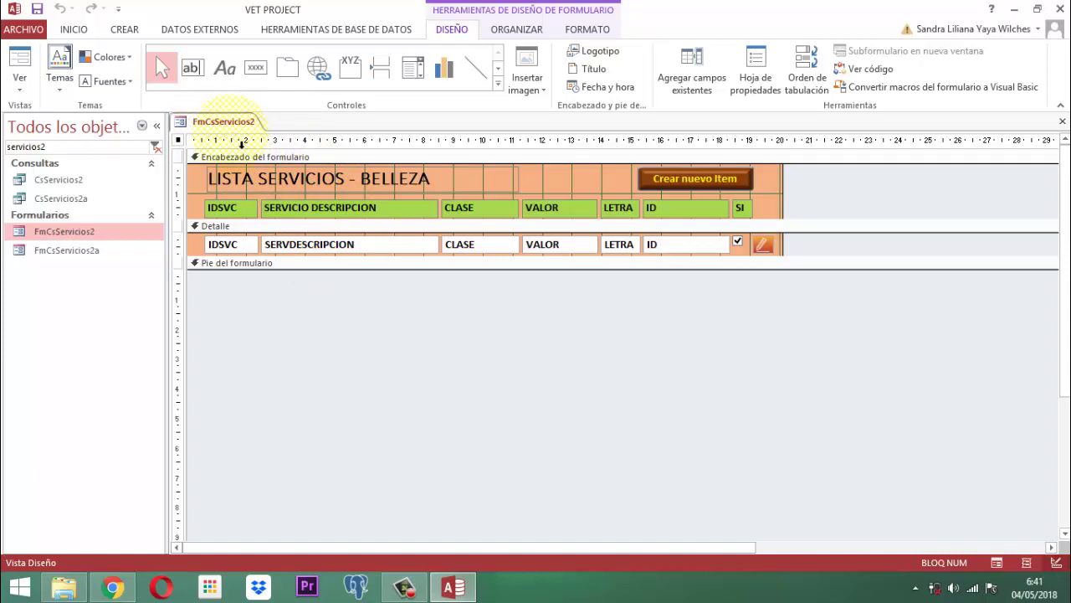
- Close the FmCsServicios2 form, view and close the CsServicios2 query, then copy it
{"action": "right_click", "coordinate": [231, 123]}
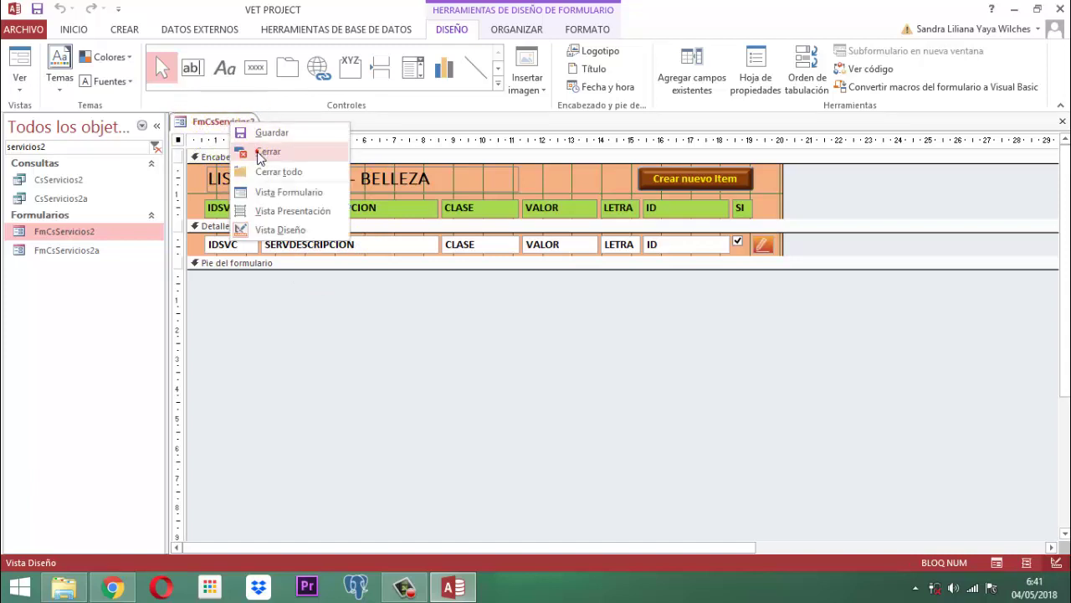
{"action": "left_click", "coordinate": [261, 151]}
{"action": "double_click", "coordinate": [59, 183]}
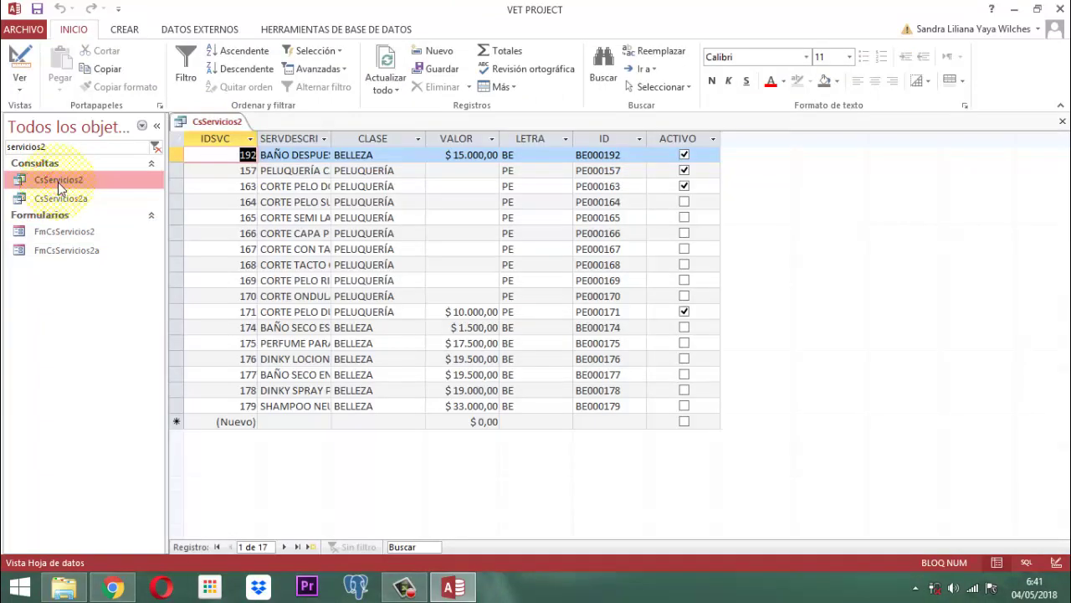
{"action": "right_click", "coordinate": [208, 117]}
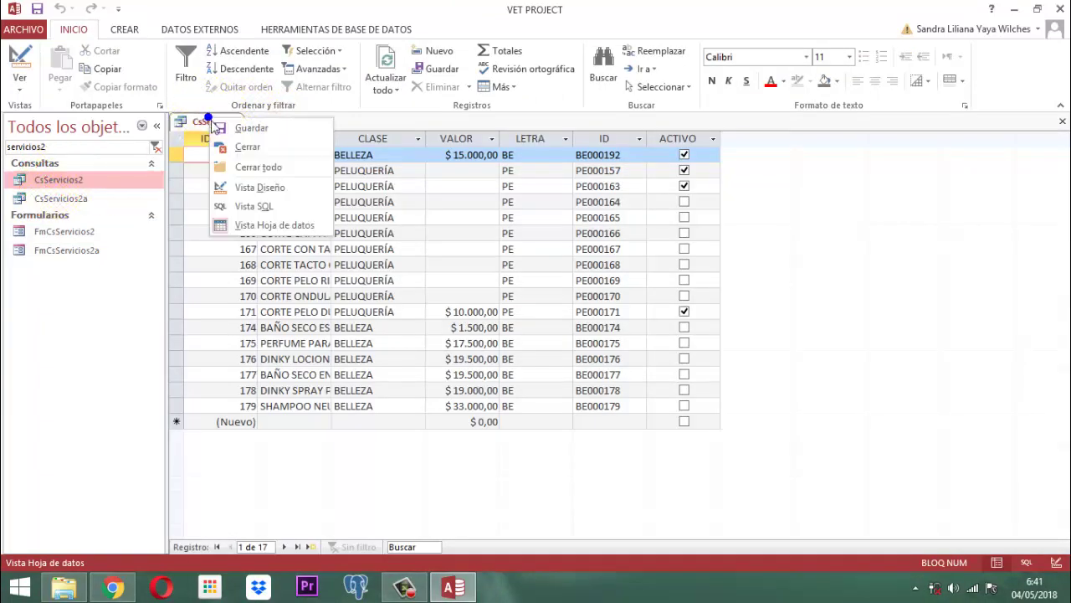
{"action": "left_click", "coordinate": [241, 149]}
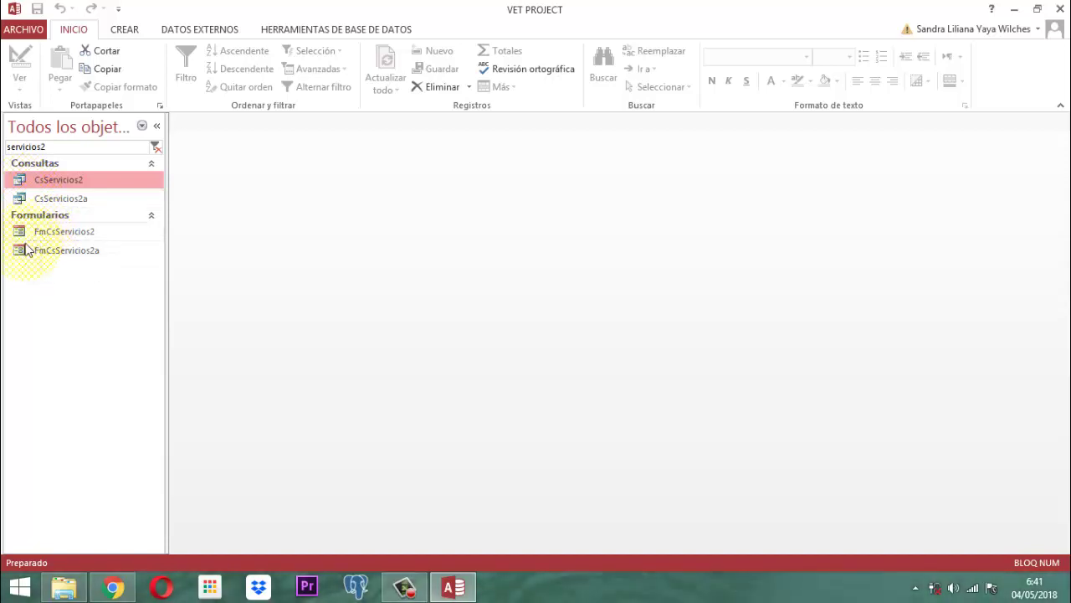
{"action": "right_click", "coordinate": [52, 180]}
{"action": "left_click", "coordinate": [87, 326]}
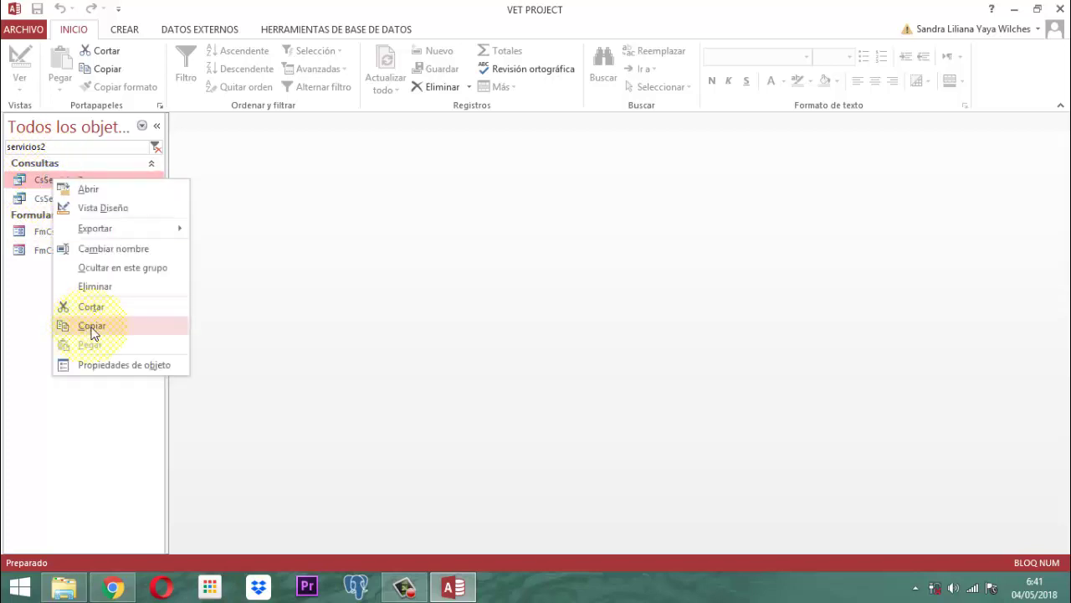
- Paste the copied CsServicios2 query under the name CsAcServicios2
{"action": "right_click", "coordinate": [77, 180]}
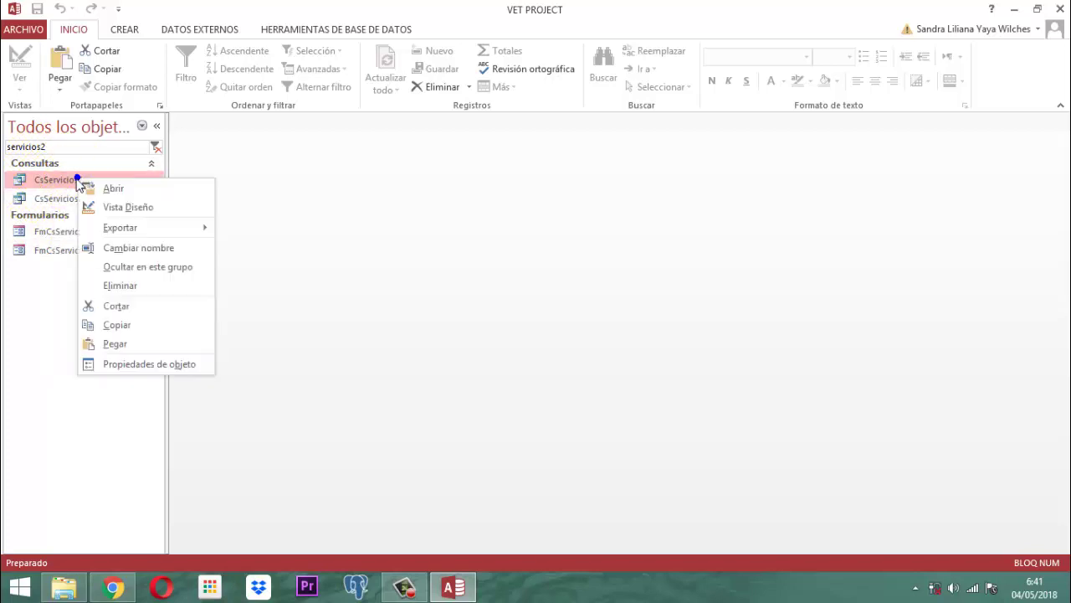
{"action": "left_click", "coordinate": [114, 343]}
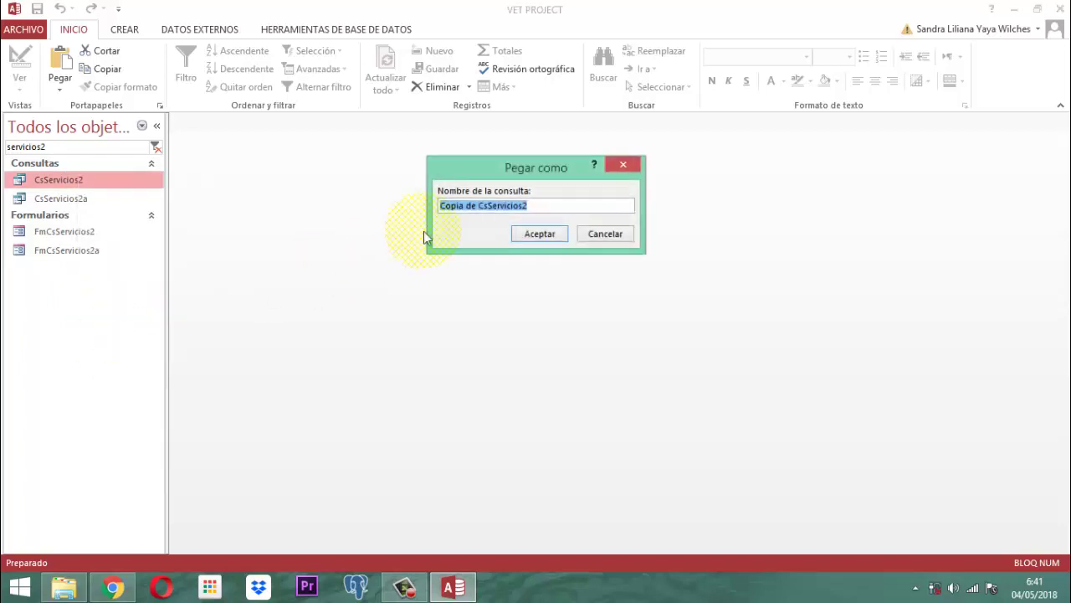
{"action": "left_click", "coordinate": [550, 208]}
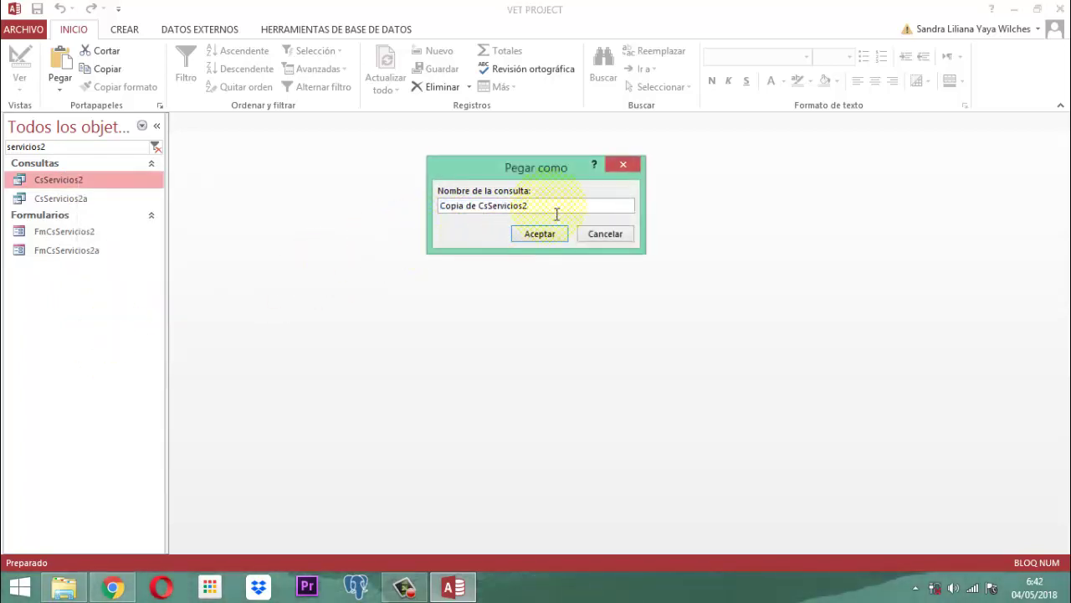
{"action": "key", "text": "Left"}
{"action": "key", "text": "Left"}
{"action": "key", "text": "Left"}
{"action": "key", "text": "Left"}
{"action": "type", "text": "Ad"}
{"action": "key", "text": "Home"}
{"action": "key", "text": "Delete"}
{"action": "key", "text": "Delete"}
{"action": "key", "text": "Delete"}
{"action": "key", "text": "Delete"}
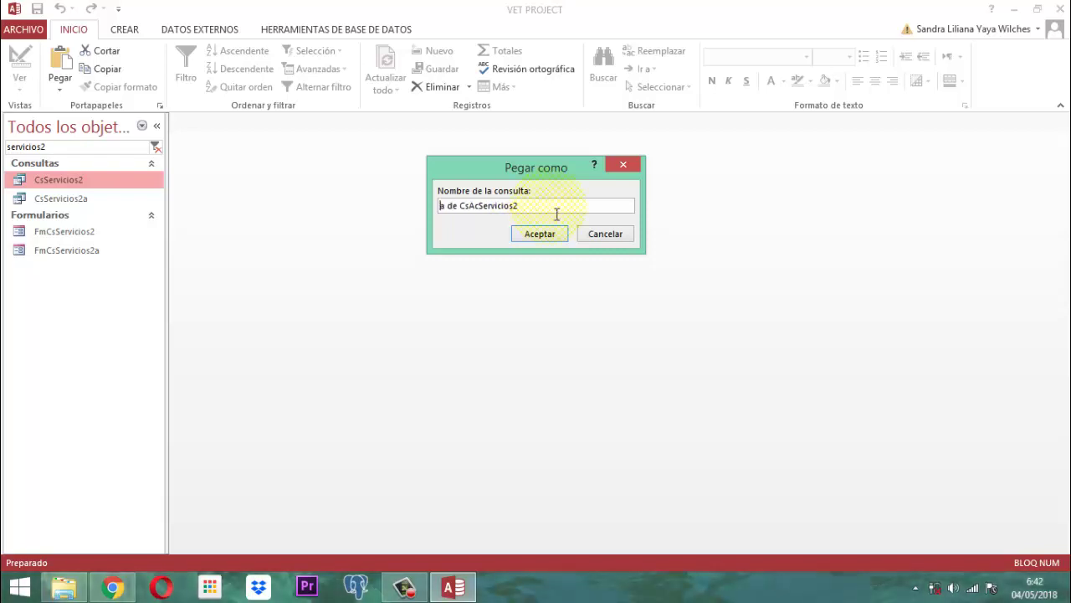
{"action": "key", "text": "Delete"}
{"action": "key", "text": "Delete"}
{"action": "key", "text": "Delete"}
{"action": "key", "text": "Delete"}
{"action": "key", "text": "Delete"}
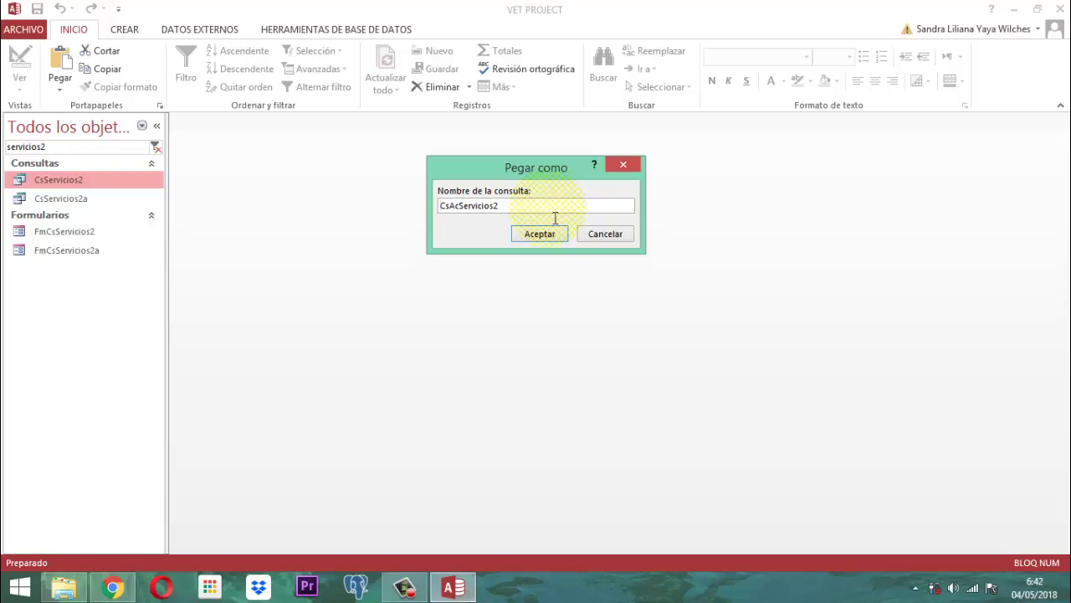
{"action": "left_click", "coordinate": [535, 235]}
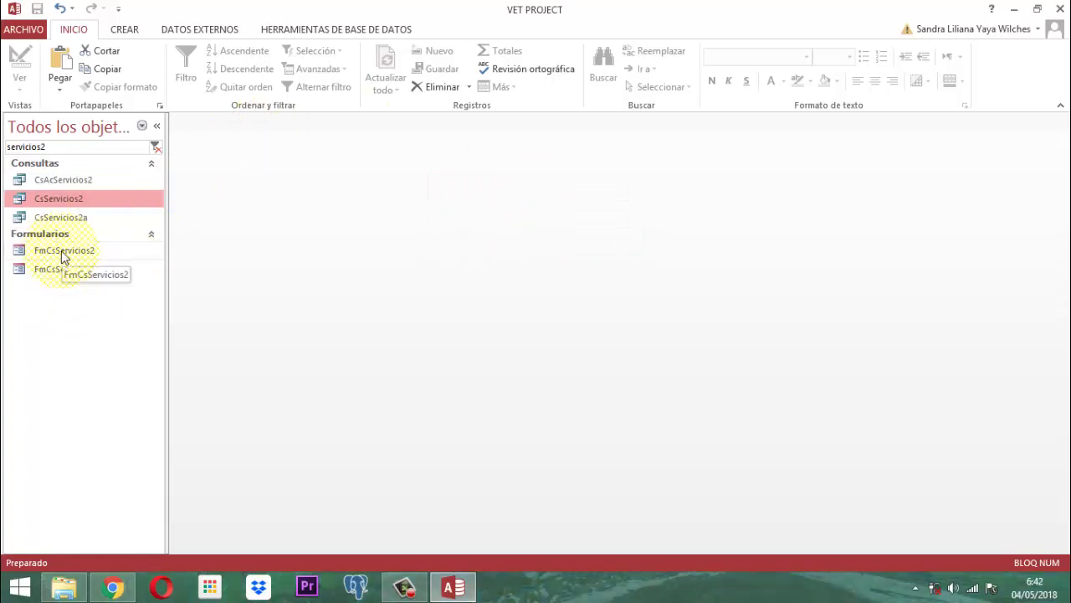
- Copy the FmCsServicios2 form and paste it as FmCsAcServicios2
{"action": "right_click", "coordinate": [61, 251]}
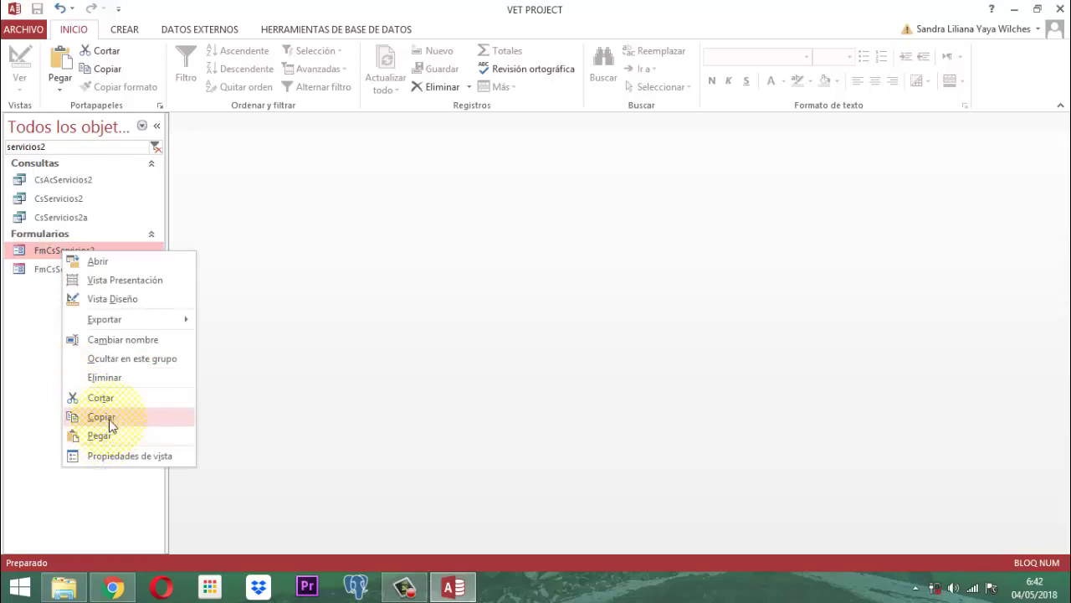
{"action": "left_click", "coordinate": [106, 417]}
{"action": "right_click", "coordinate": [87, 251]}
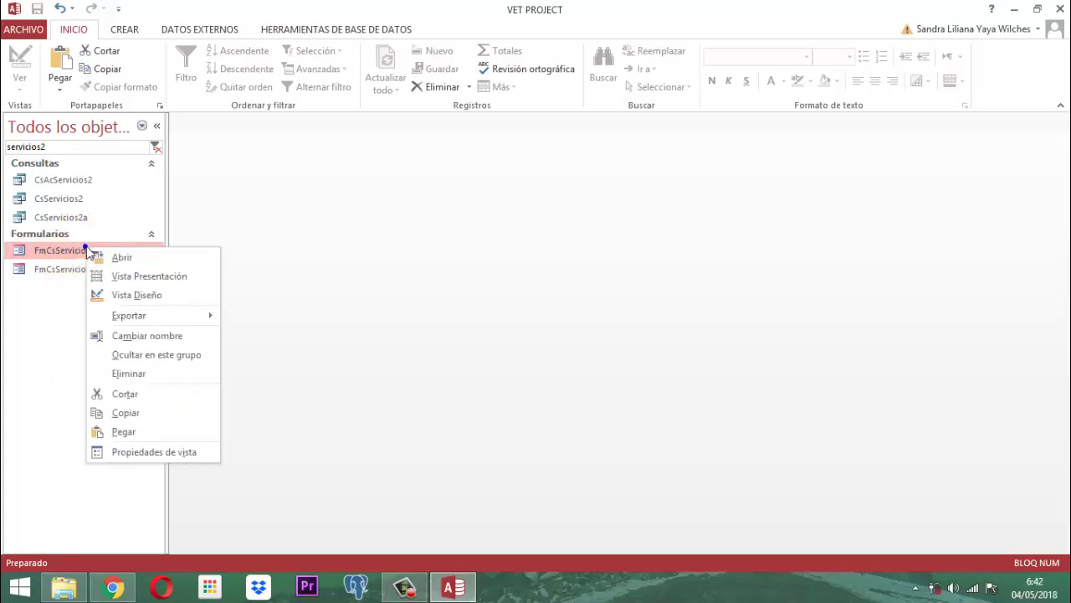
{"action": "left_click", "coordinate": [125, 432]}
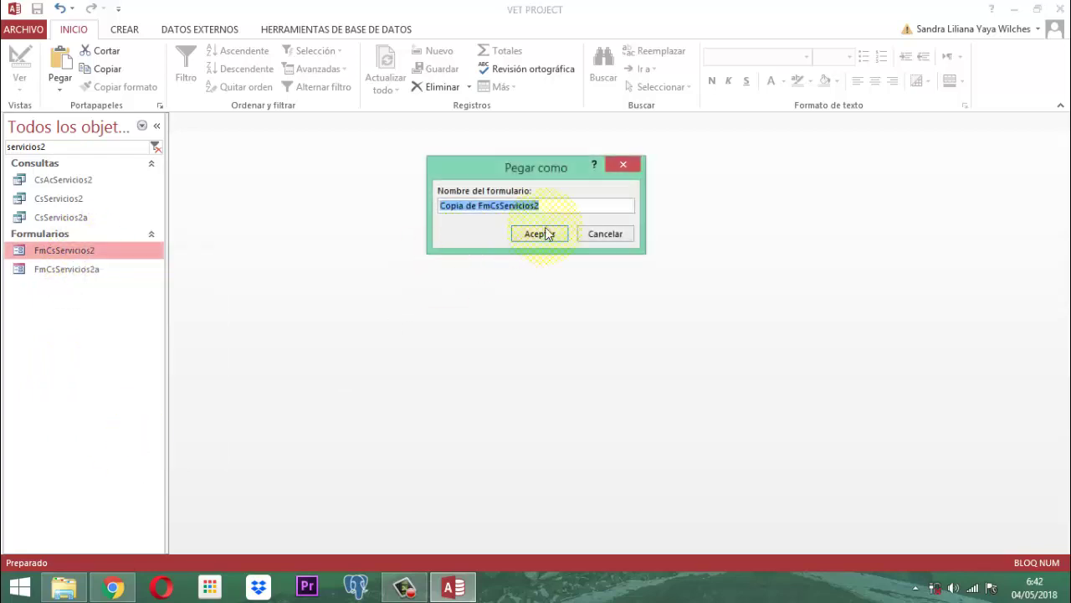
{"action": "left_click", "coordinate": [569, 207]}
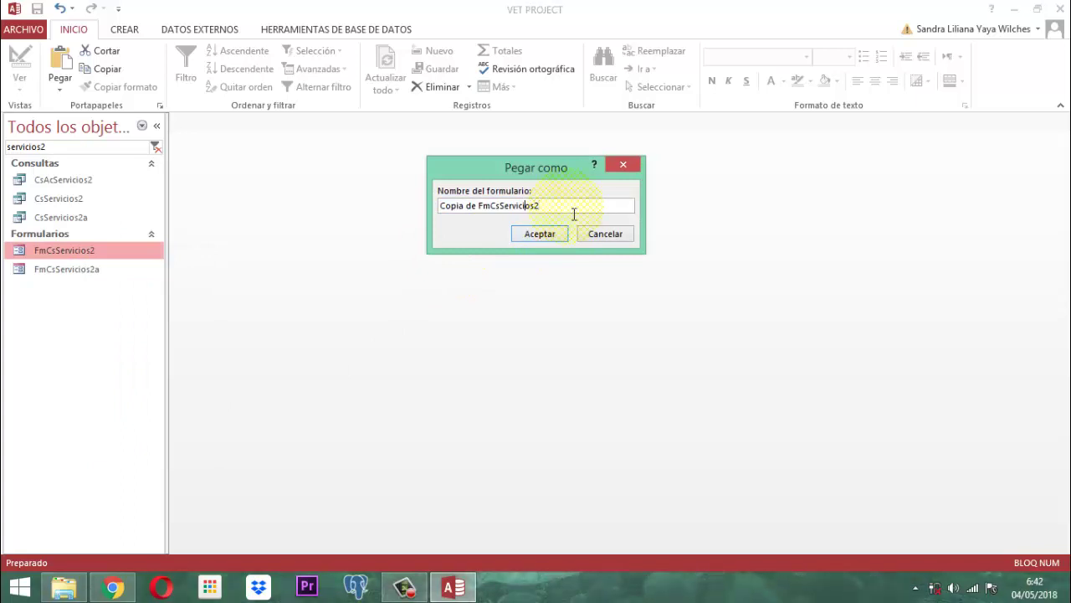
{"action": "key", "text": "Left"}
{"action": "key", "text": "Left"}
{"action": "key", "text": "Left"}
{"action": "key", "text": "Left"}
{"action": "key", "text": "Left"}
{"action": "key", "text": "BackSpace"}
{"action": "key", "text": "BackSpace"}
{"action": "key", "text": "BackSpace"}
{"action": "key", "text": "BackSpace"}
{"action": "key", "text": "BackSpace"}
{"action": "key", "text": "BackSpace"}
{"action": "key", "text": "BackSpace"}
{"action": "key", "text": "BackSpace"}
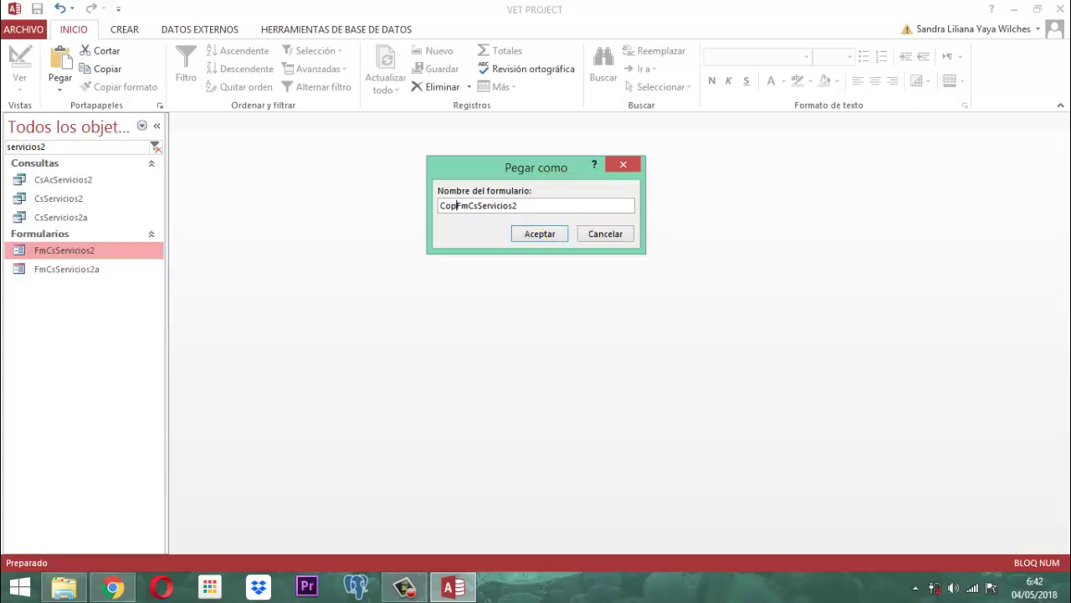
{"action": "key", "text": "BackSpace"}
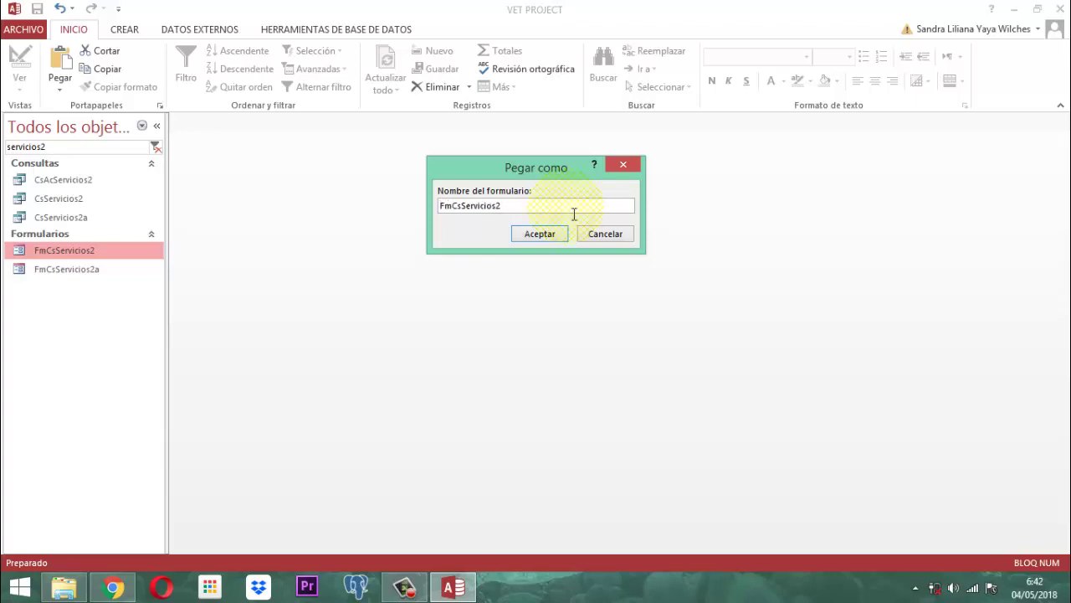
{"action": "key", "text": "Right"}
{"action": "key", "text": "Right"}
{"action": "key", "text": "Right"}
{"action": "key", "text": "Right"}
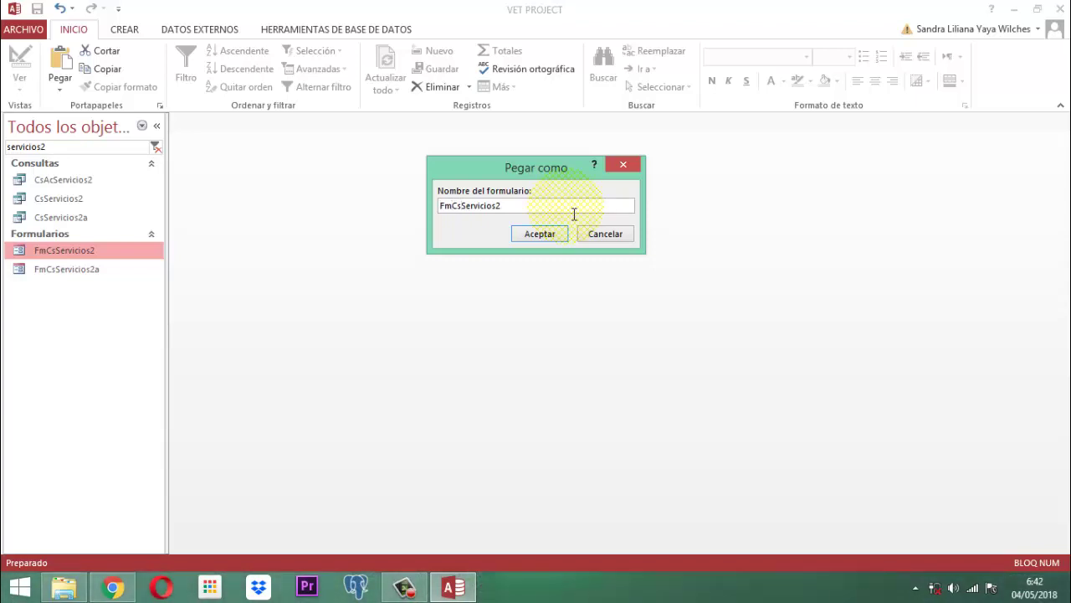
{"action": "type", "text": "Ac"}
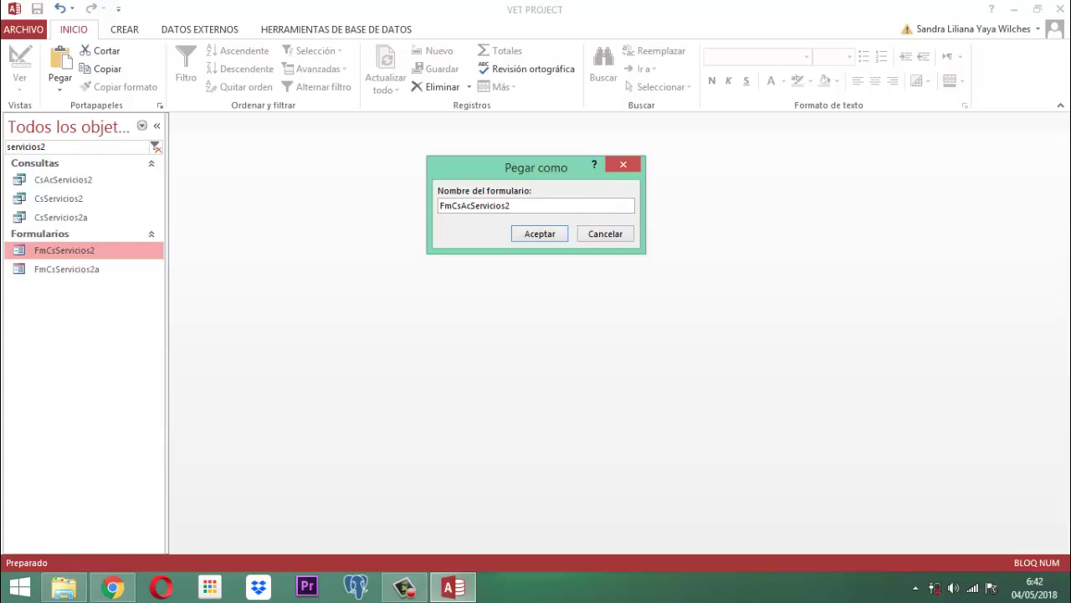
{"action": "left_click", "coordinate": [540, 237]}
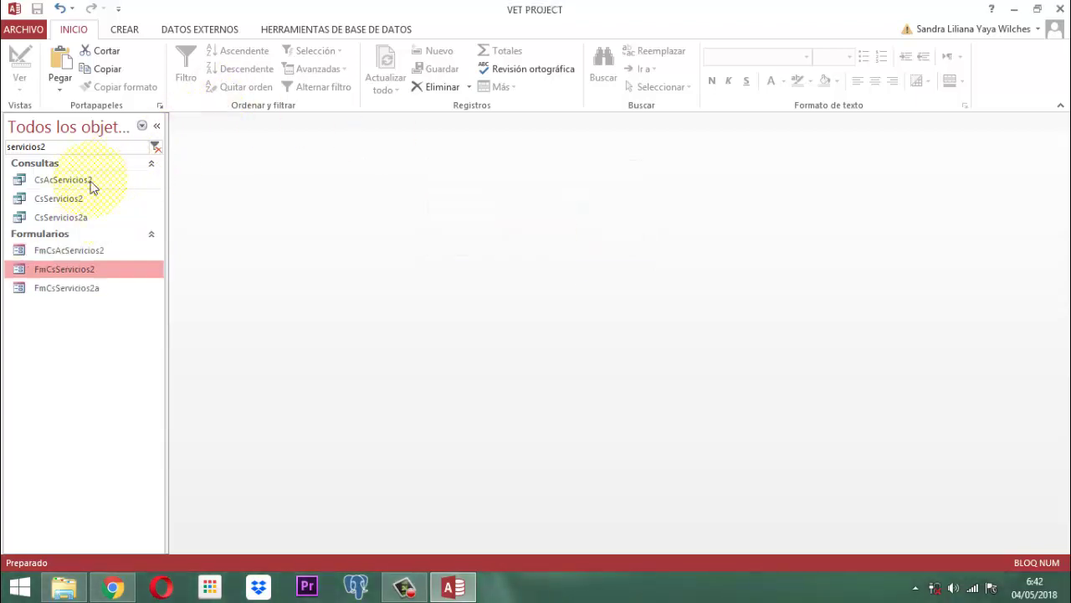
- Change the navigation pane search to 'CsAcservicios2' and right-click the CsAcServicios2 query
{"action": "left_click", "coordinate": [59, 146]}
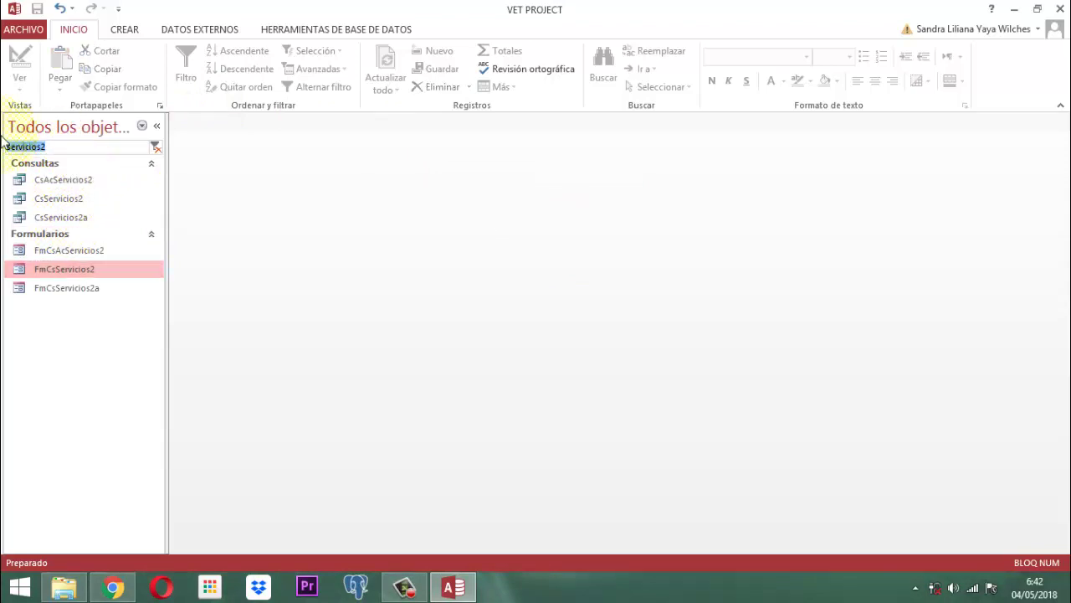
{"action": "type", "text": "CsAcs"}
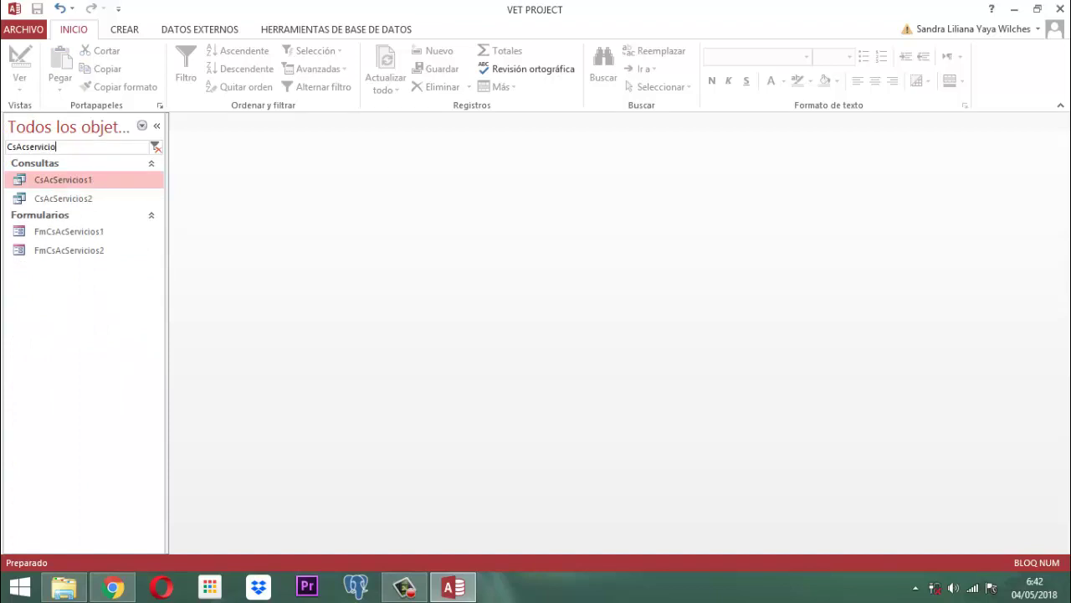
{"action": "type", "text": "2"}
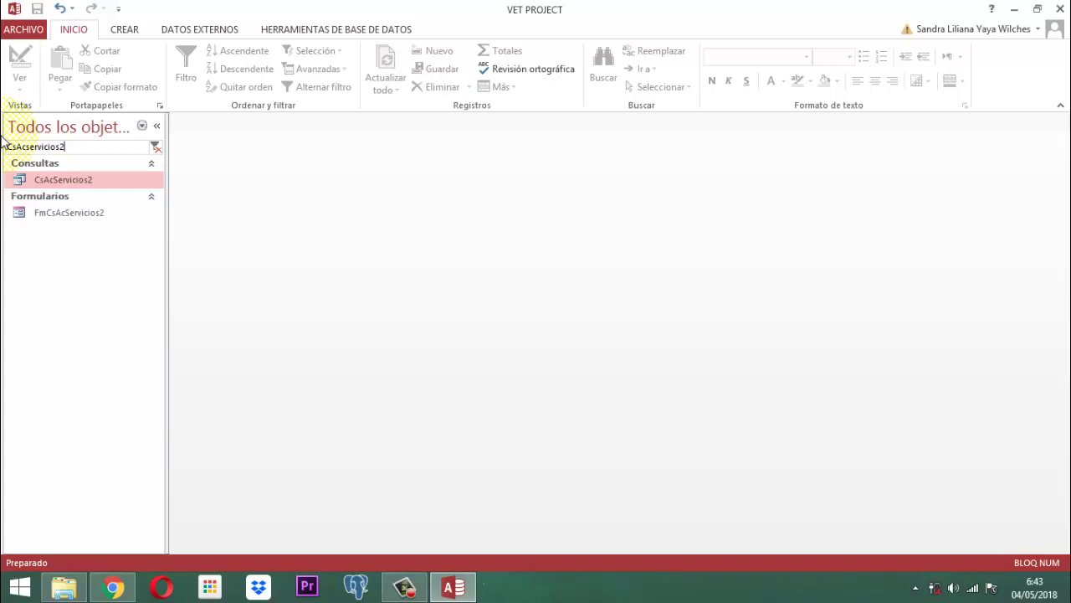
{"action": "right_click", "coordinate": [55, 184]}
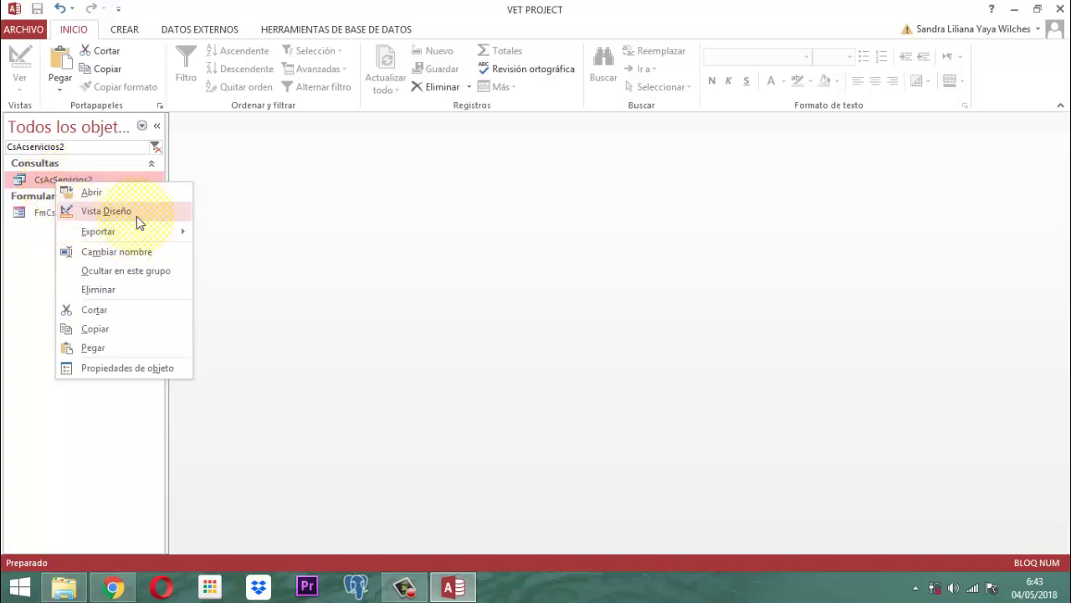
- Open CsAcServicios2 in Design view and set the ACTIVO criterion to -1
{"action": "left_click", "coordinate": [128, 212]}
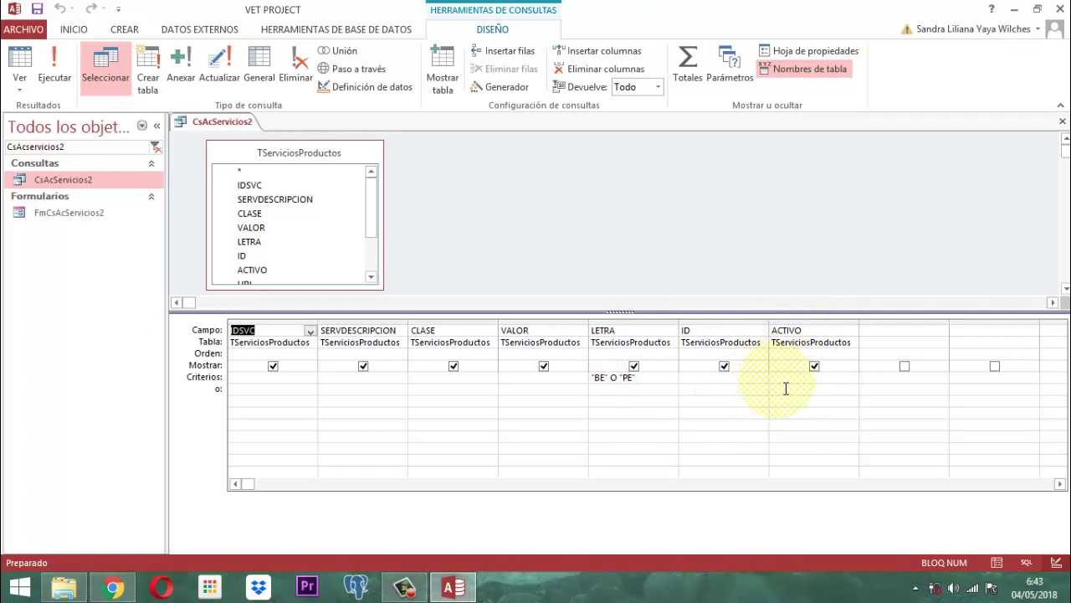
{"action": "left_click", "coordinate": [779, 378]}
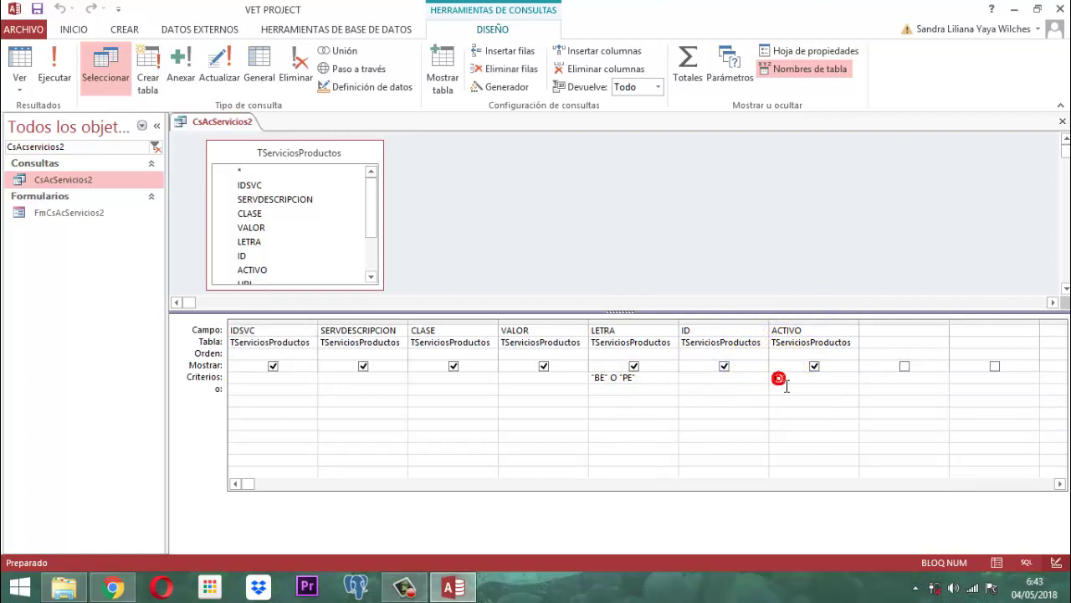
{"action": "type", "text": "-1"}
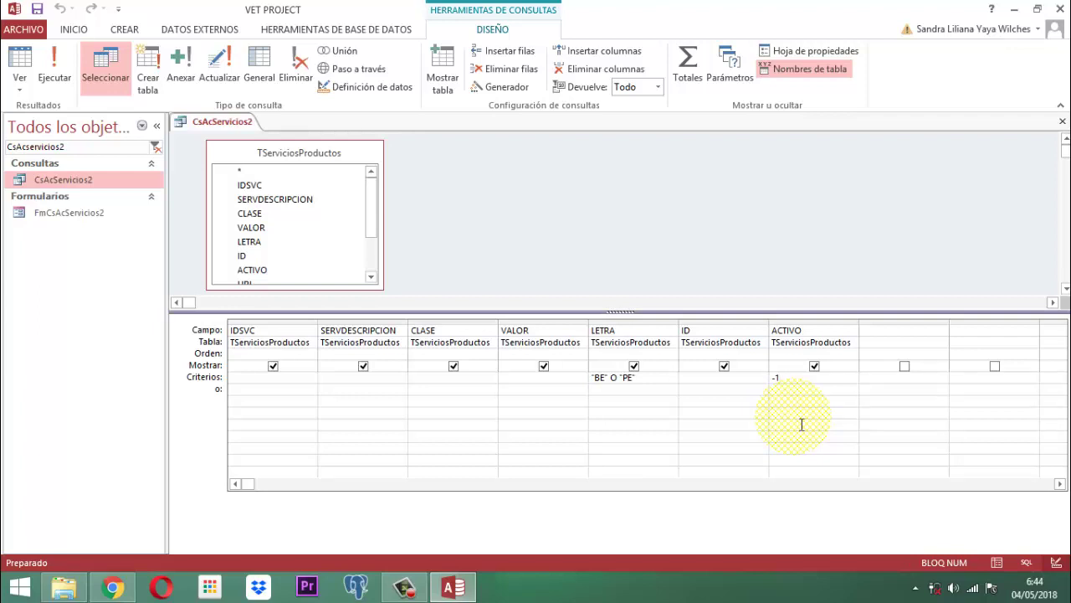
- Save and close the CsAcServicios2 query
{"action": "right_click", "coordinate": [221, 125]}
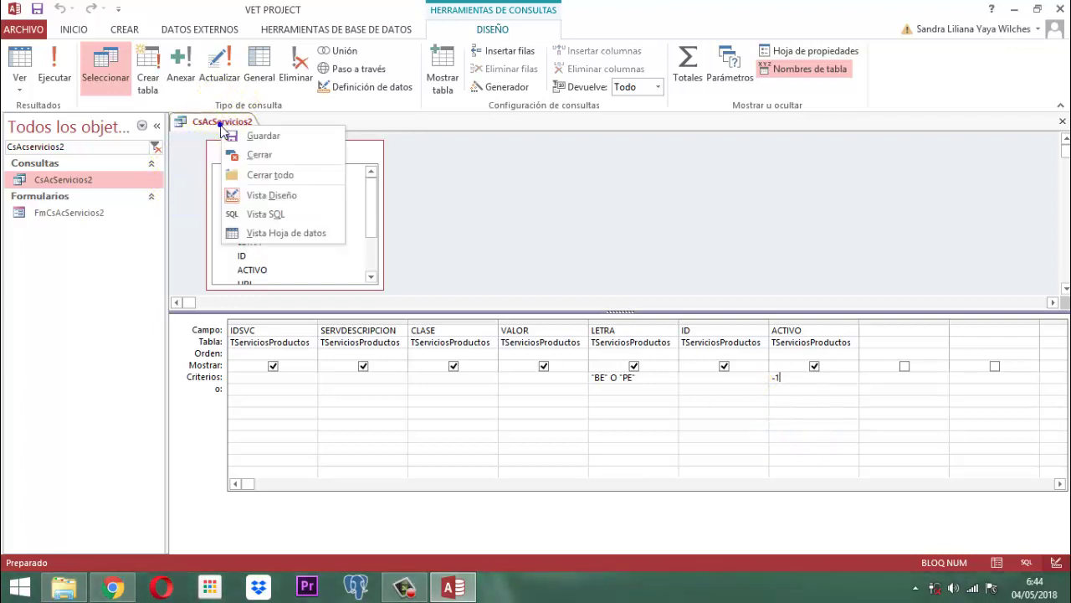
{"action": "left_click", "coordinate": [271, 144]}
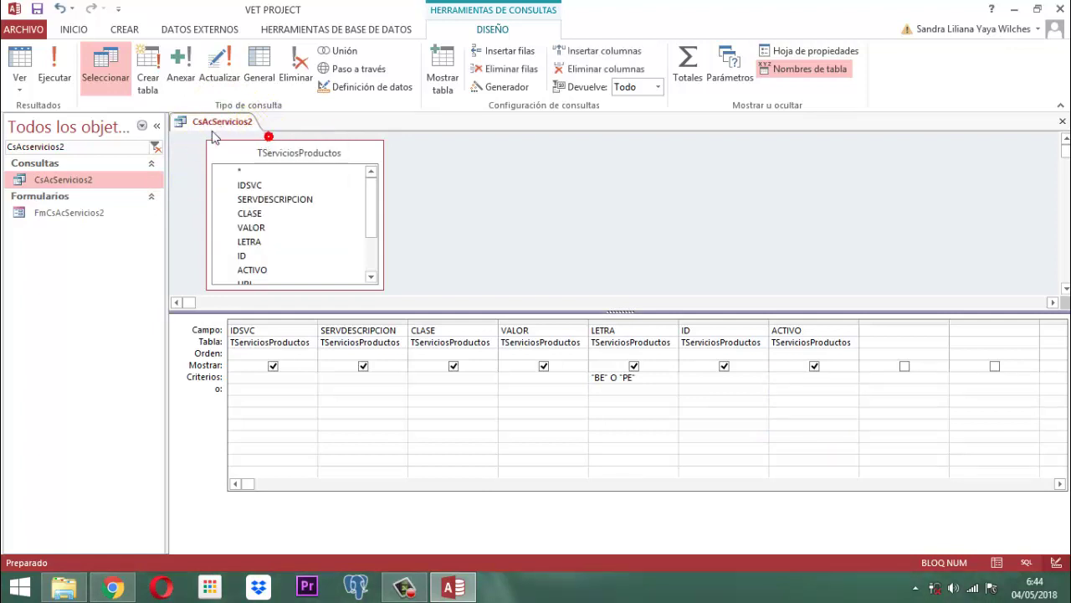
{"action": "right_click", "coordinate": [202, 122]}
{"action": "left_click", "coordinate": [239, 151]}
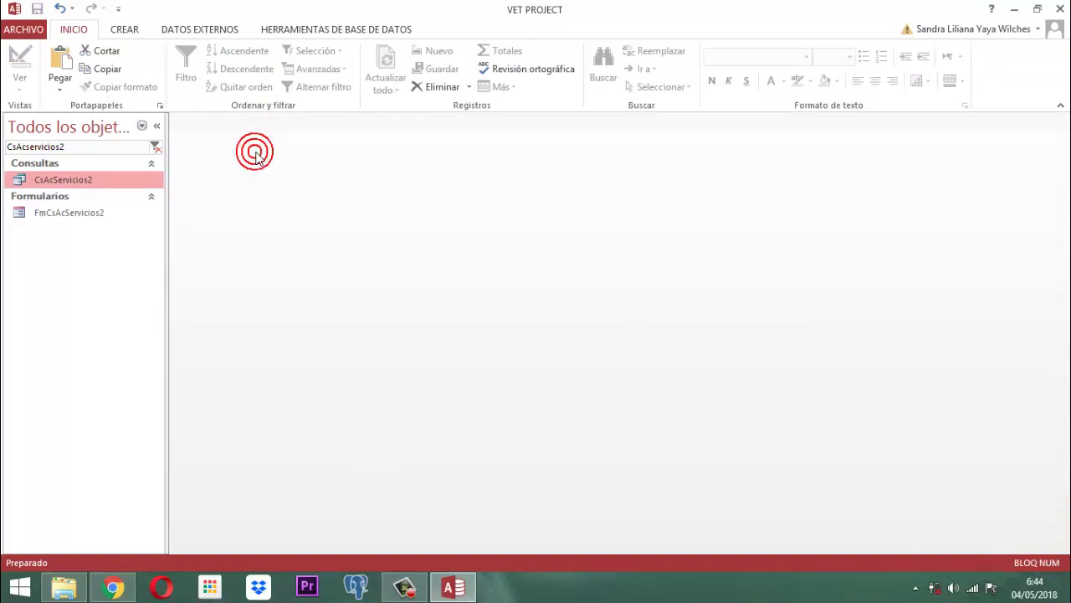
- Open the FmCsAcServicios2 form in Design view
{"action": "left_click", "coordinate": [48, 214]}
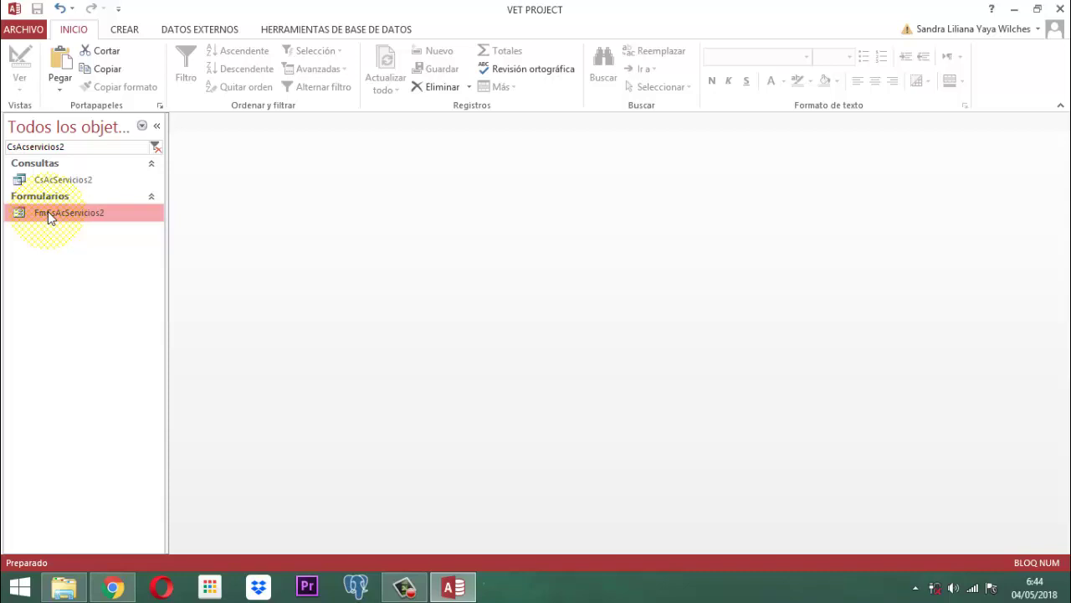
{"action": "right_click", "coordinate": [47, 212]}
{"action": "left_click", "coordinate": [93, 260]}
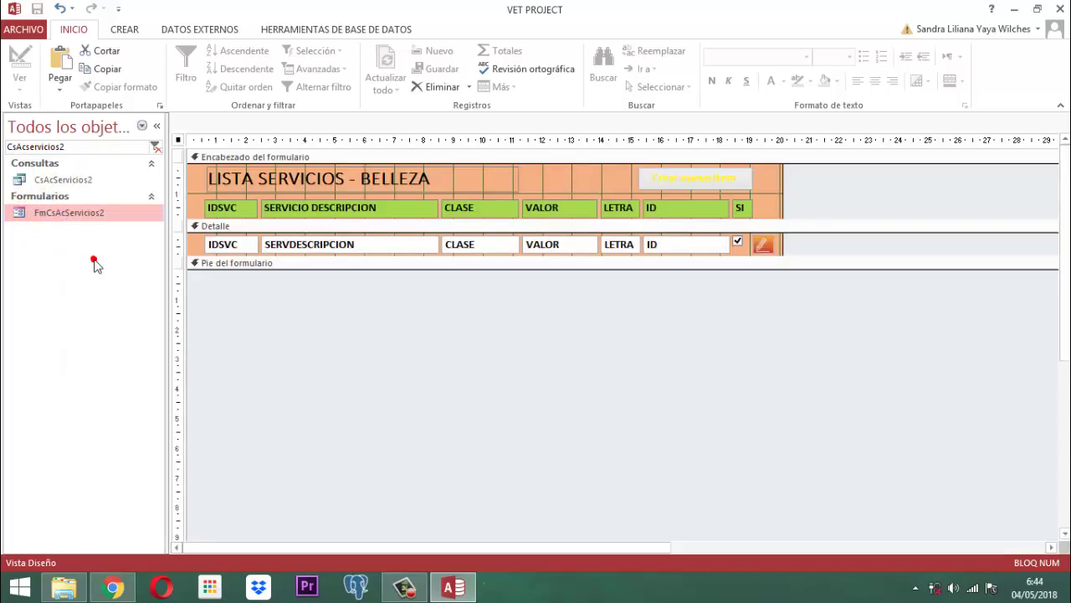
- Change the form's Origen del registro from CsServicios2 to CsAcServicios2
{"action": "left_click", "coordinate": [178, 141]}
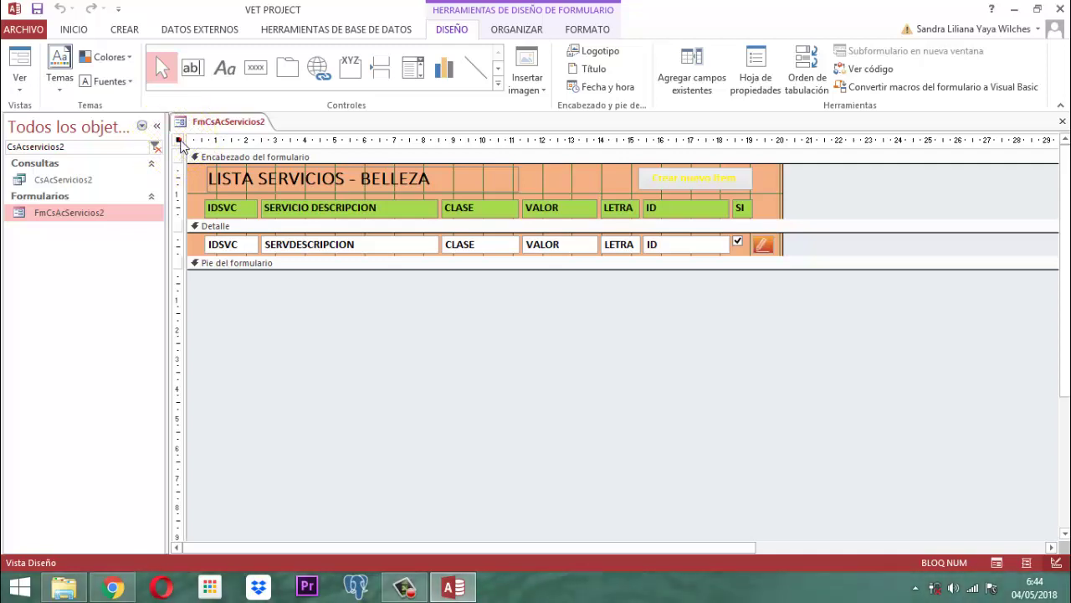
{"action": "left_click", "coordinate": [179, 138]}
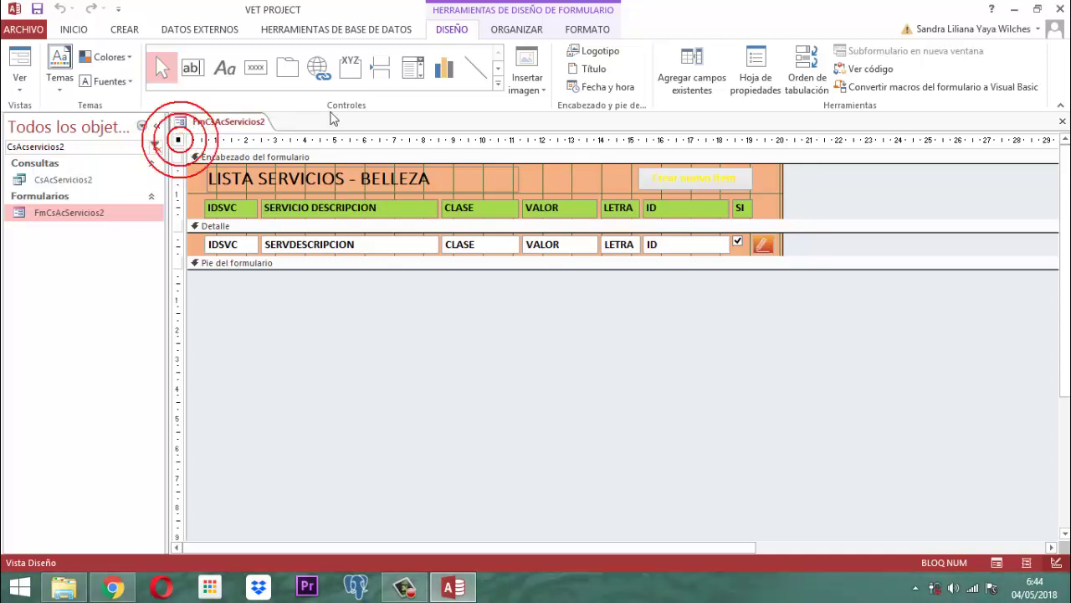
{"action": "left_click", "coordinate": [747, 74]}
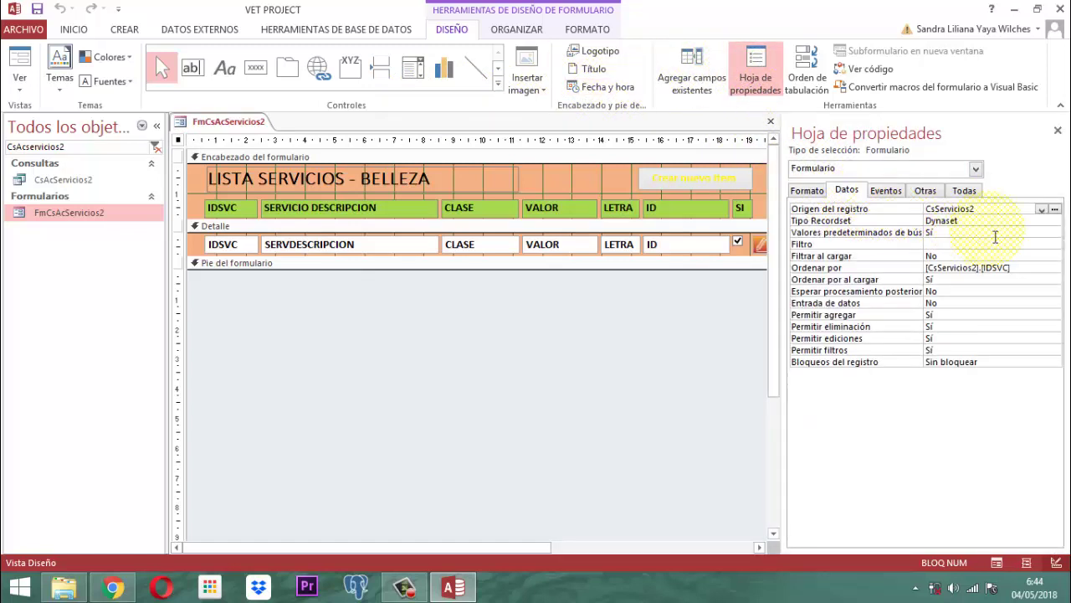
{"action": "double_click", "coordinate": [983, 209]}
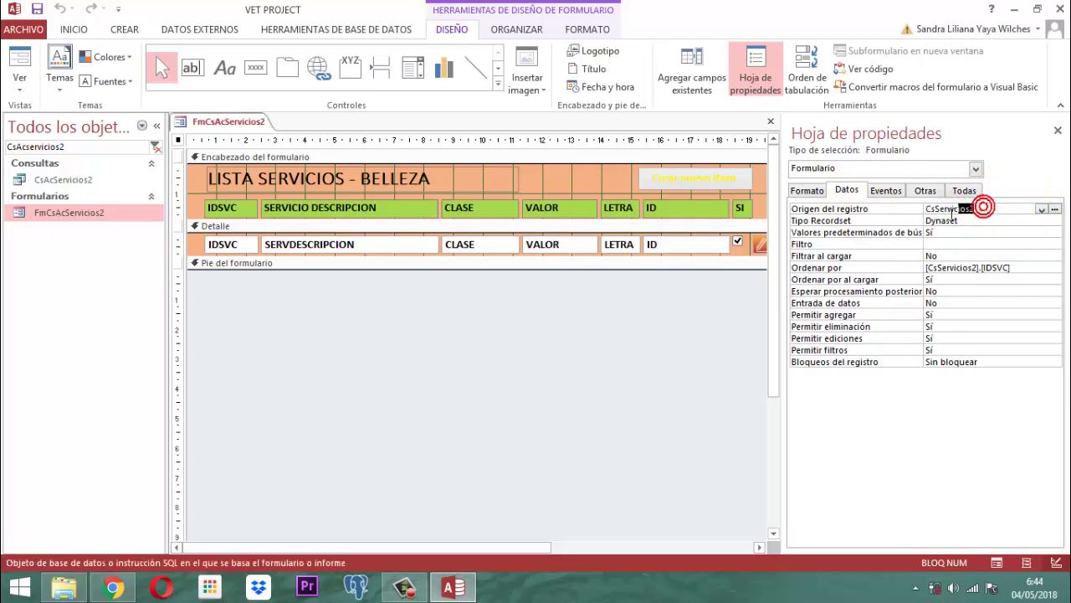
{"action": "type", "text": "C"}
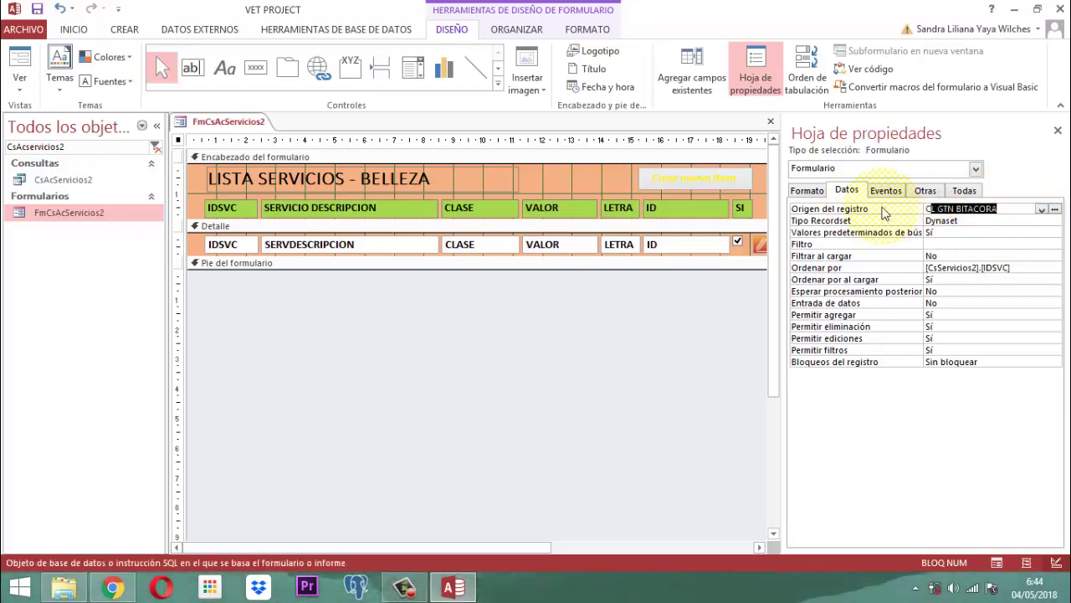
{"action": "type", "text": "sAcServicios2"}
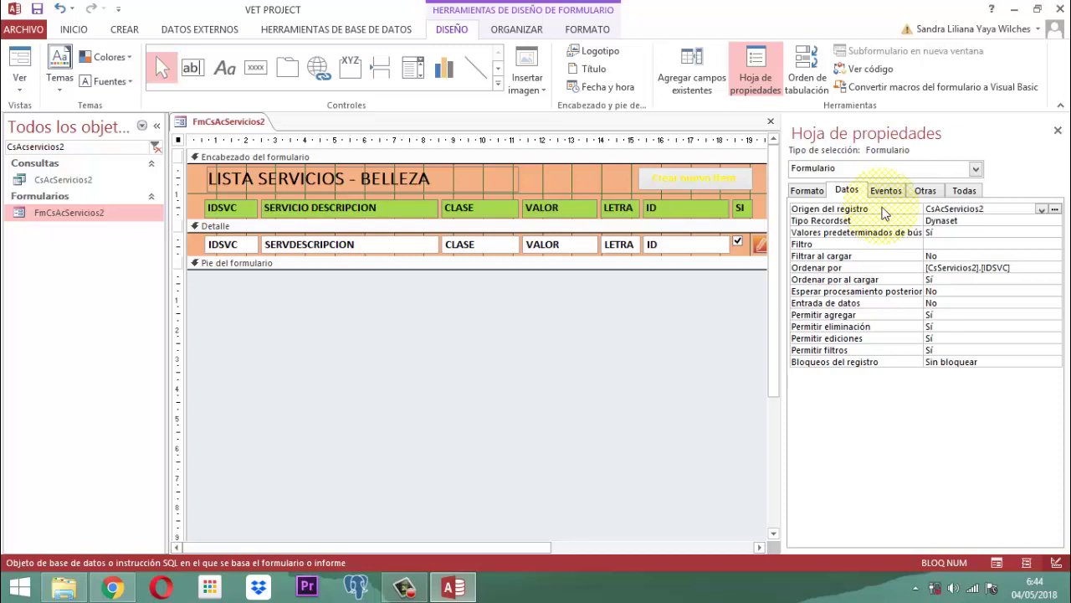
{"action": "key", "text": "Return"}
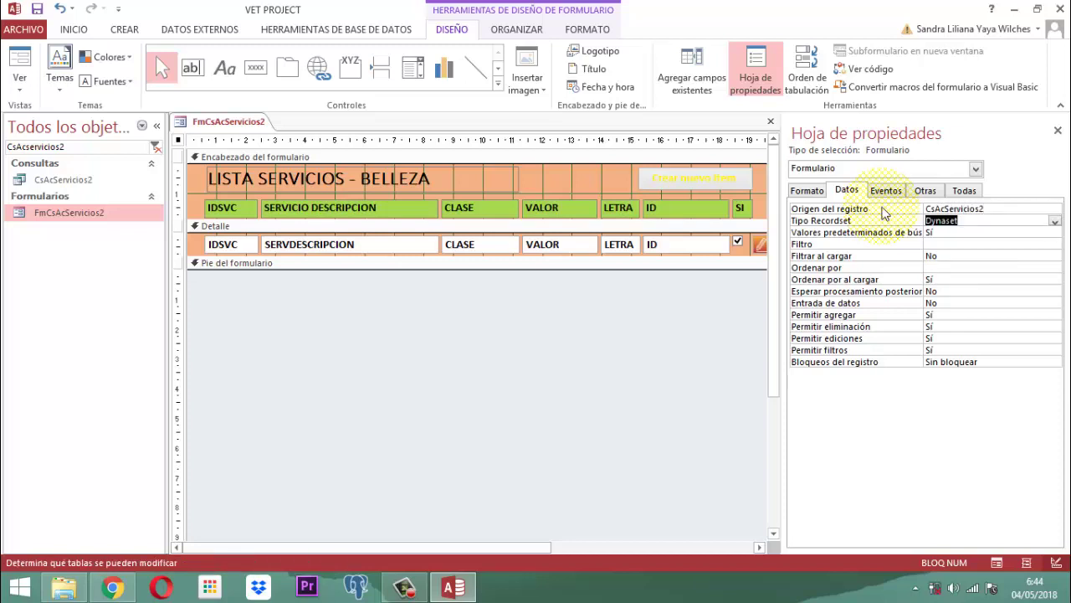
{"action": "left_click", "coordinate": [1058, 131]}
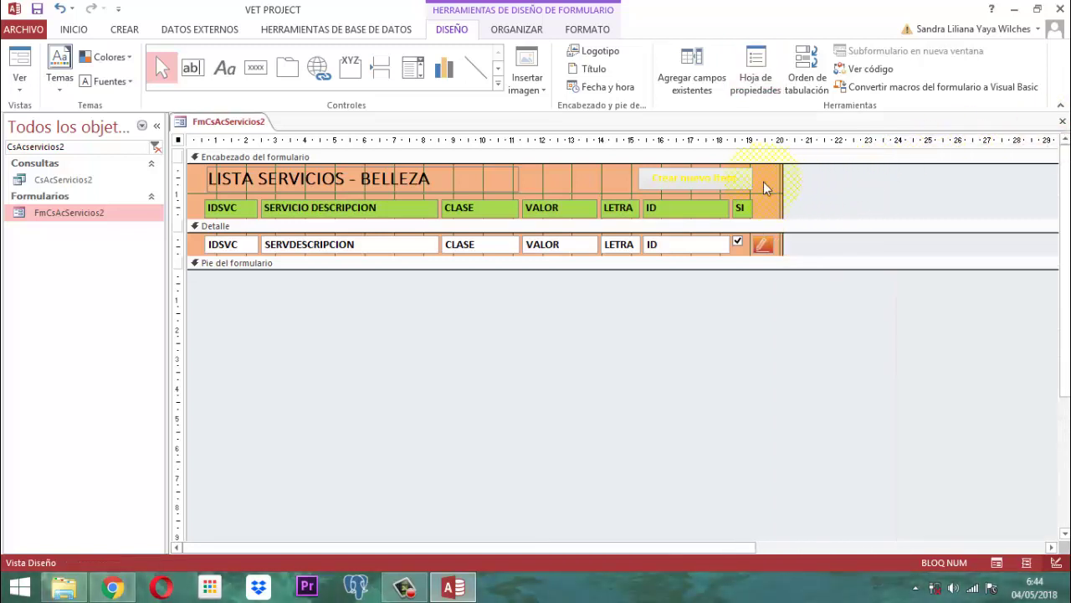
- Delete the header button and extend the title to 'LISTA SERVICIOS - BELLEZA - ACTUALIZACION'
{"action": "left_click_drag", "start_coordinate": [868, 183], "coordinate": [725, 186]}
{"action": "key", "text": "Delete"}
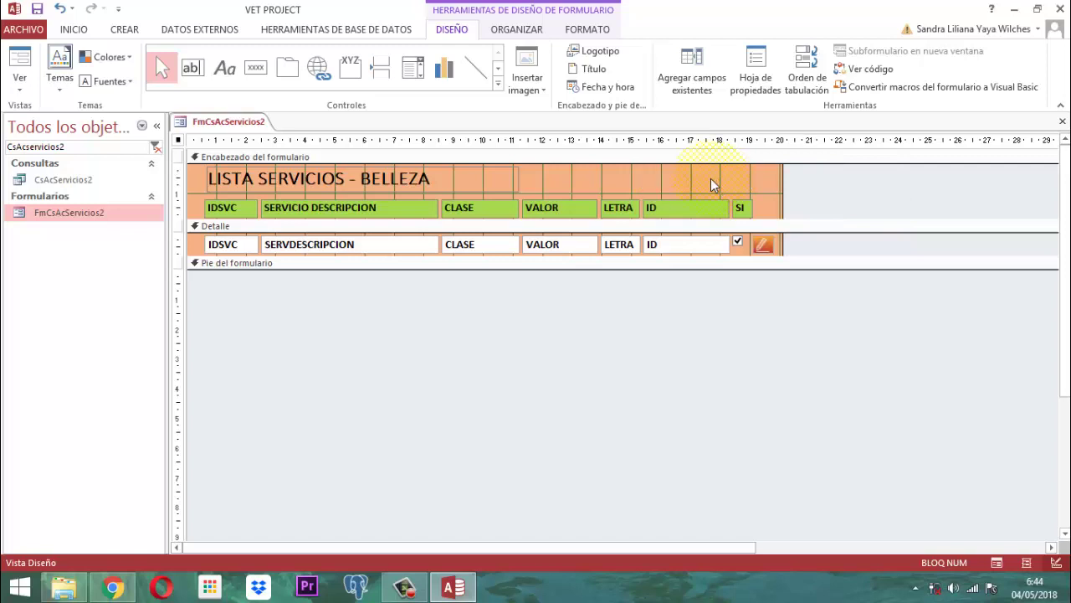
{"action": "left_click", "coordinate": [433, 179]}
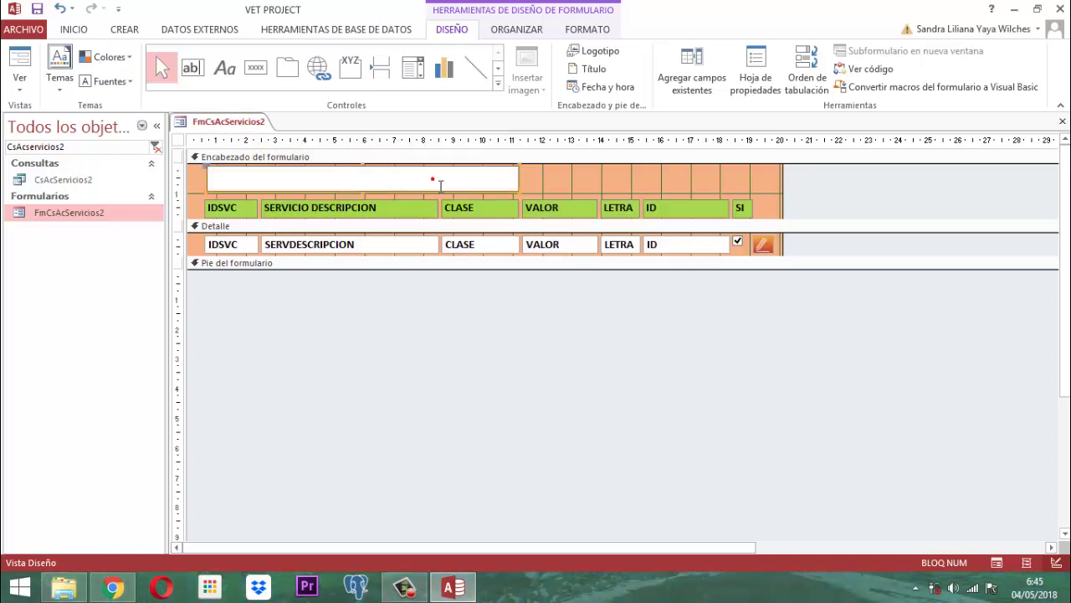
{"action": "type", "text": "-"}
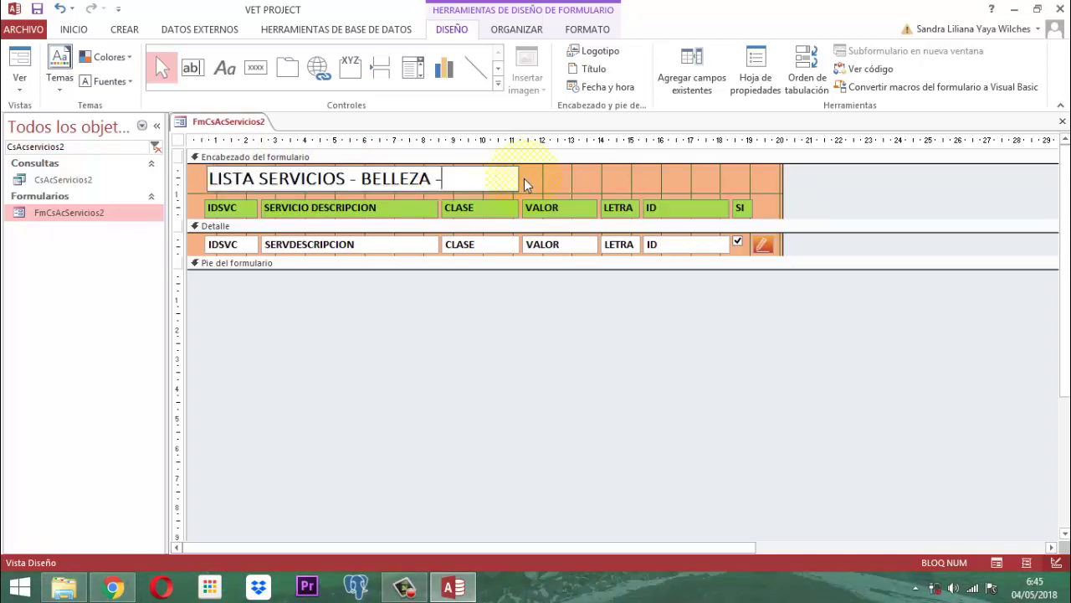
{"action": "type", "text": " BELLEZA -a"}
{"action": "key", "text": "BackSpace"}
{"action": "key", "text": "Caps_Lock"}
{"action": "type", "text": "ACTUALIZACION"}
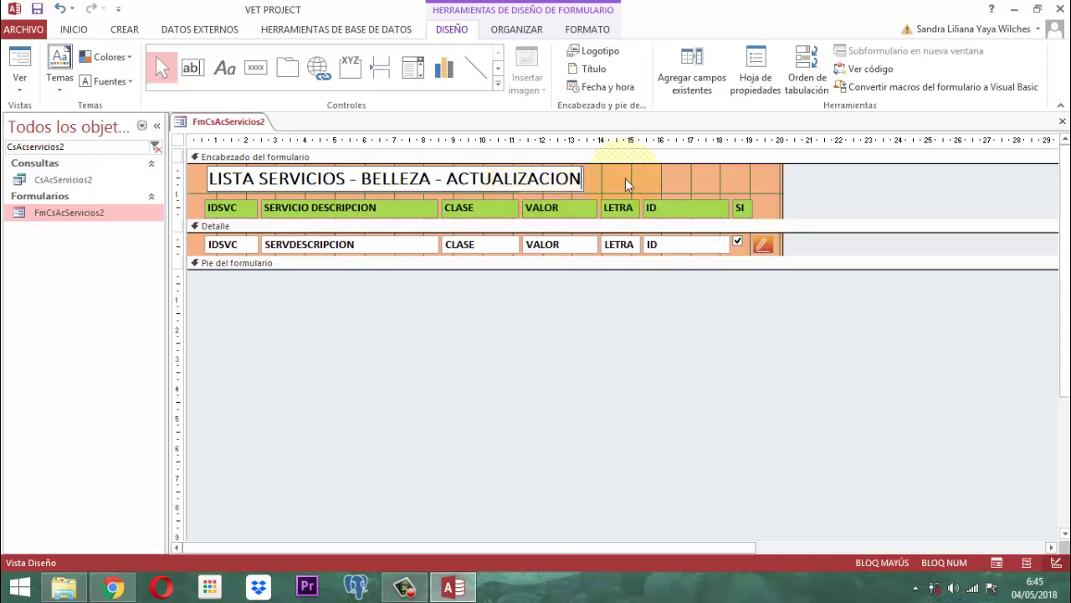
{"action": "left_click", "coordinate": [816, 189]}
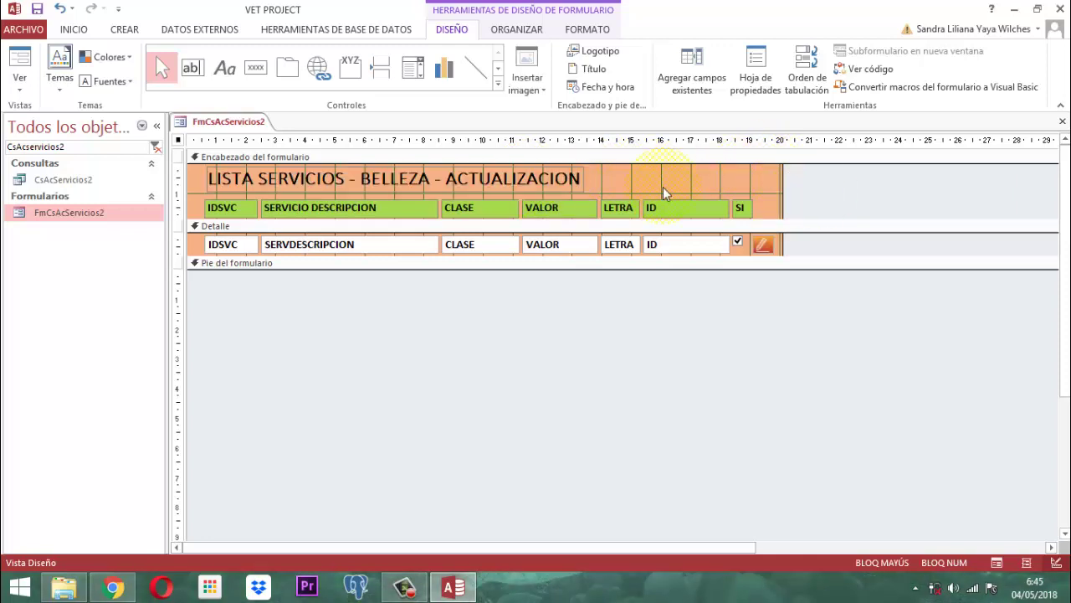
- Set Bloqueado to Sí on the IDSVC and LETRA text boxes
{"action": "left_click", "coordinate": [239, 245]}
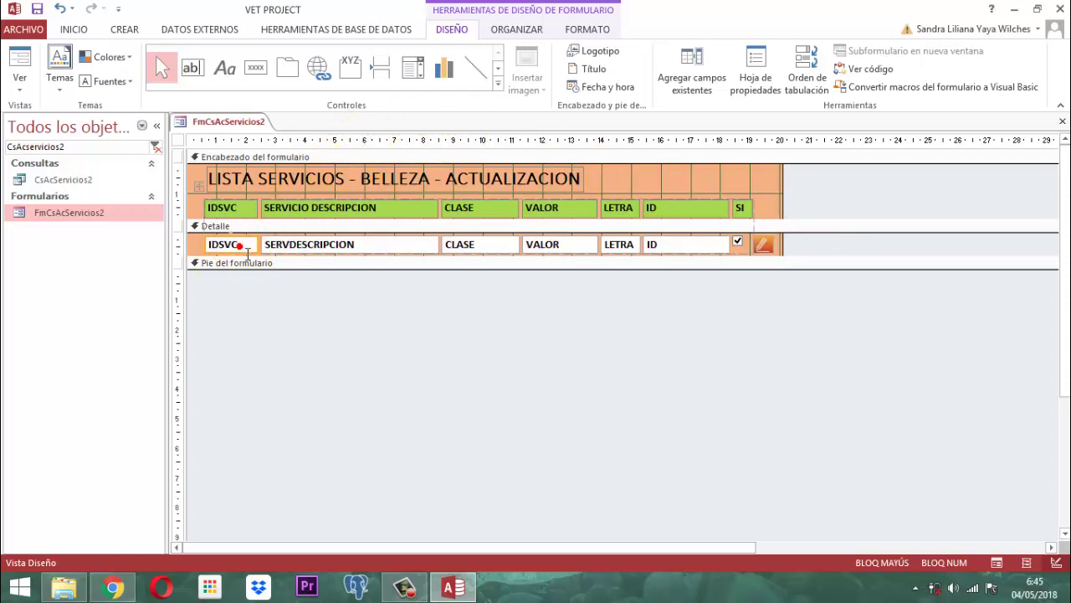
{"action": "left_click", "coordinate": [752, 74]}
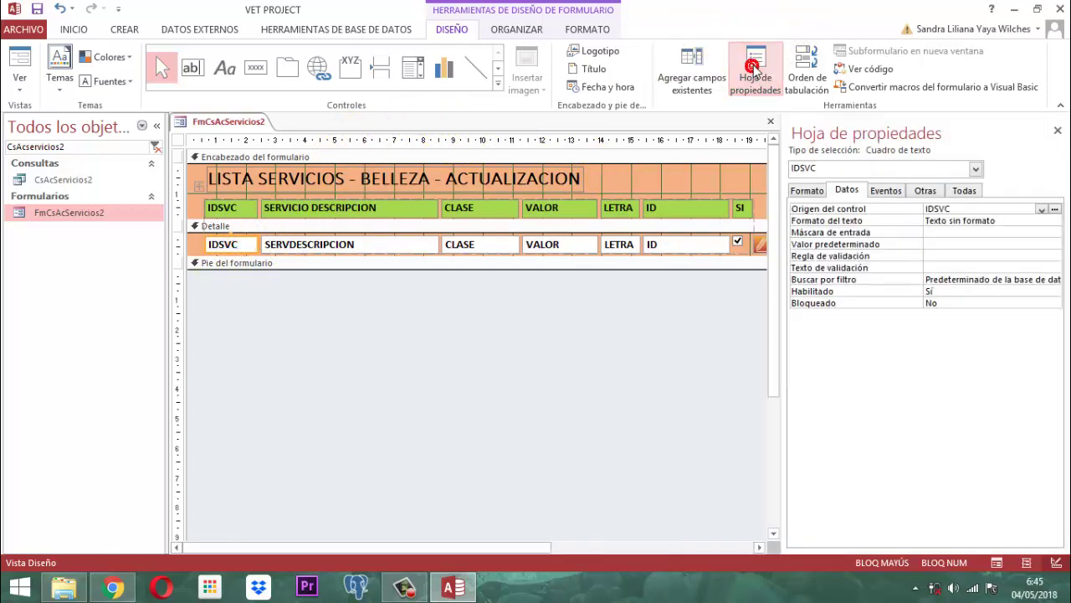
{"action": "left_click", "coordinate": [951, 306]}
{"action": "left_click", "coordinate": [1054, 302]}
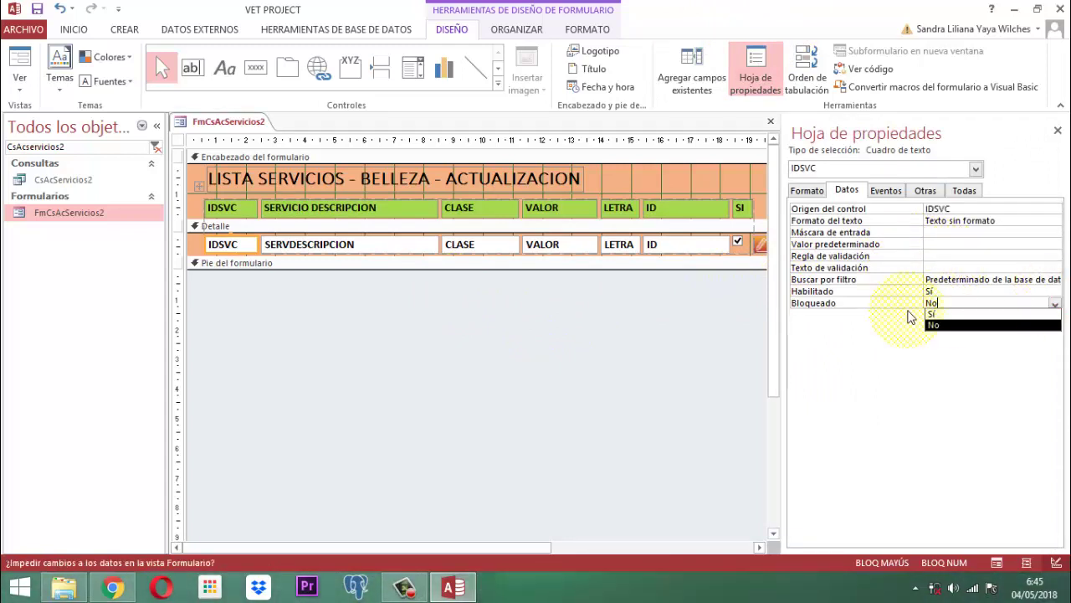
{"action": "left_click", "coordinate": [931, 314]}
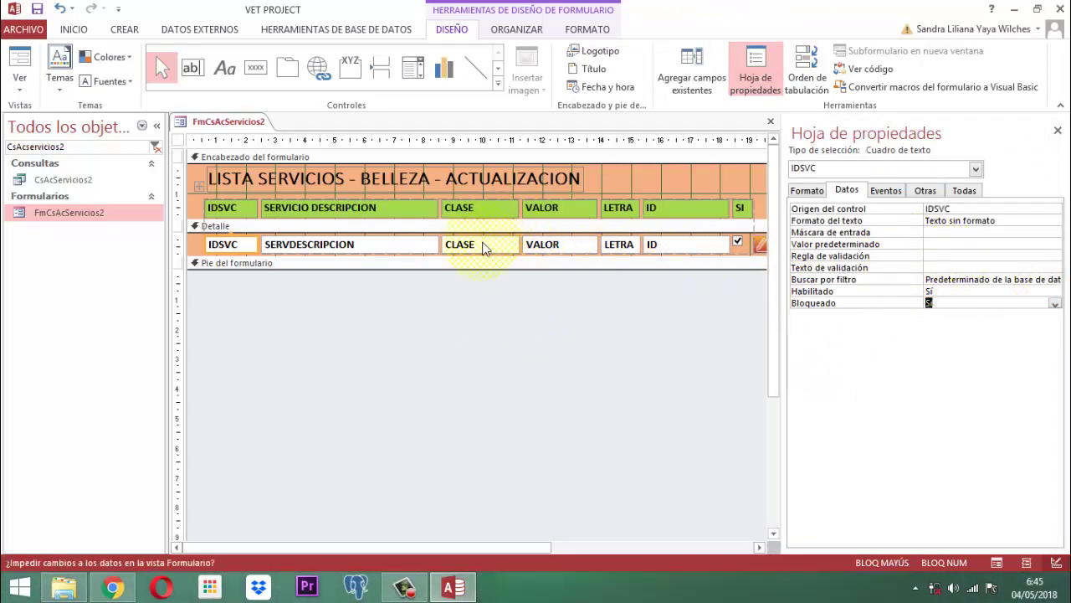
{"action": "left_click", "coordinate": [626, 248]}
{"action": "left_click", "coordinate": [1056, 305]}
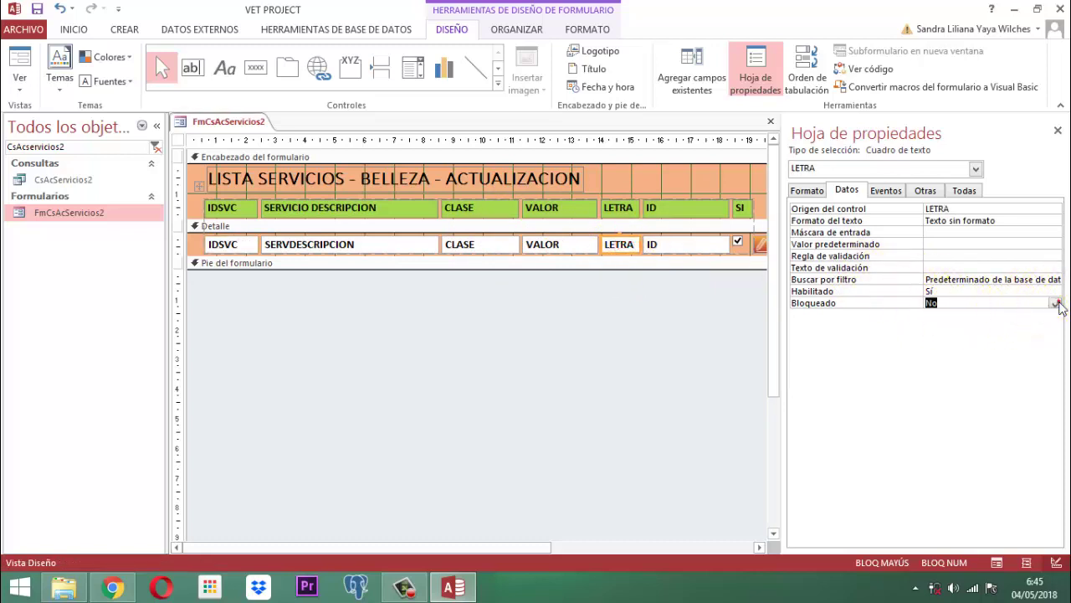
{"action": "left_click", "coordinate": [1056, 304]}
{"action": "left_click", "coordinate": [931, 314]}
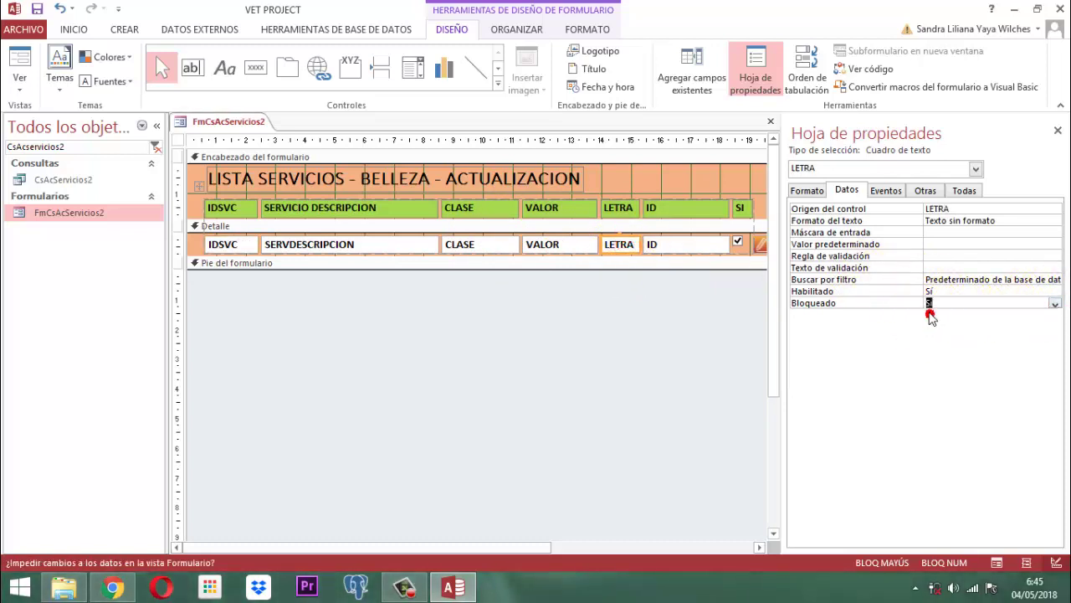
- Set Bloqueado to Sí on the ID text box and the ACTIVO checkbox
{"action": "left_click", "coordinate": [684, 246]}
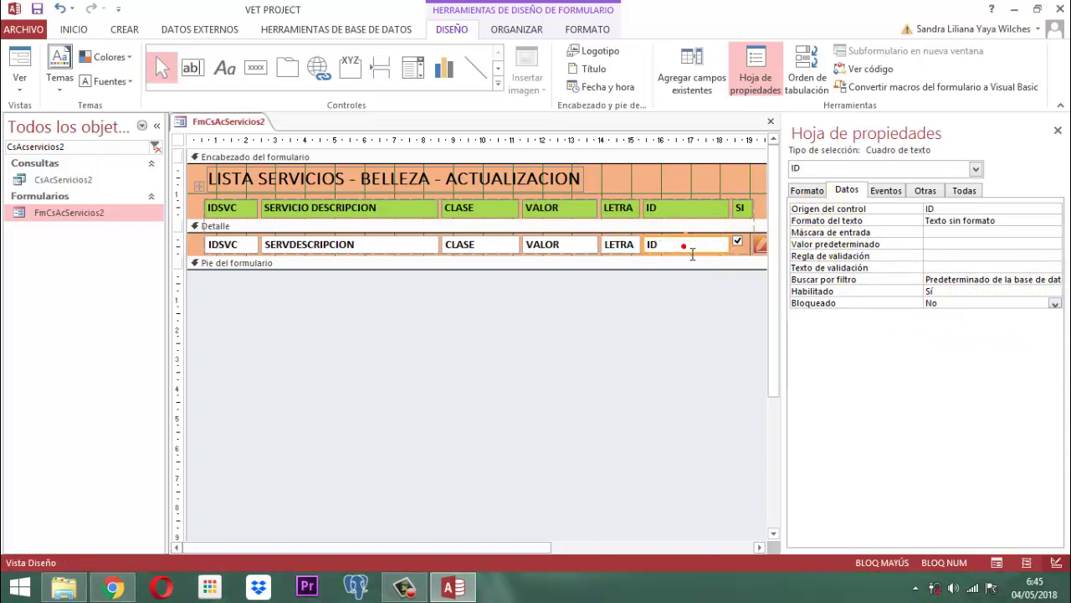
{"action": "left_click", "coordinate": [961, 303]}
{"action": "left_click", "coordinate": [1057, 305]}
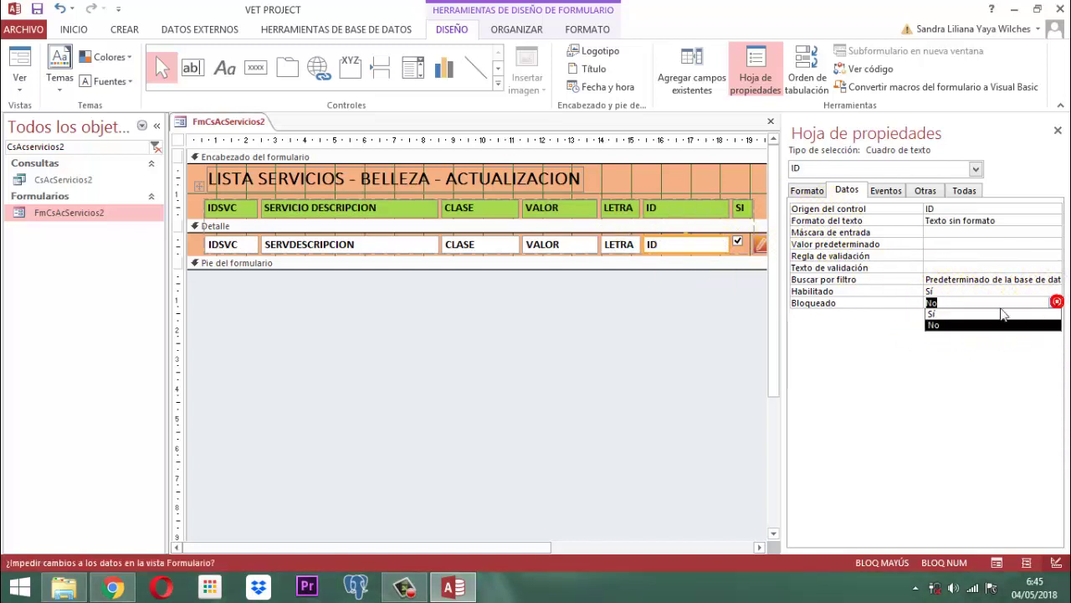
{"action": "left_click", "coordinate": [931, 314]}
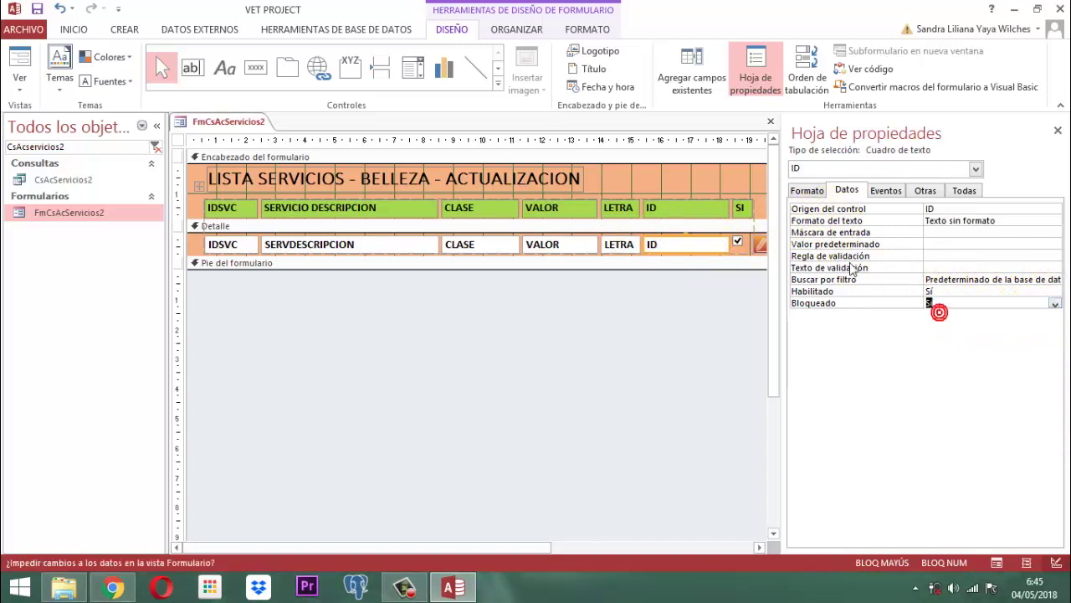
{"action": "left_click", "coordinate": [739, 244]}
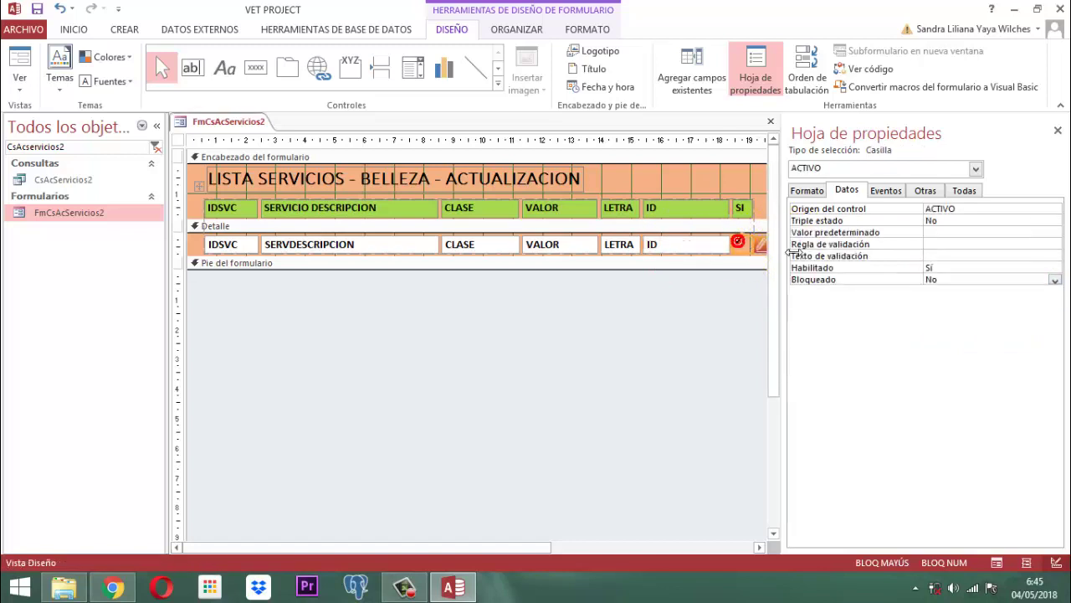
{"action": "left_click", "coordinate": [1055, 282]}
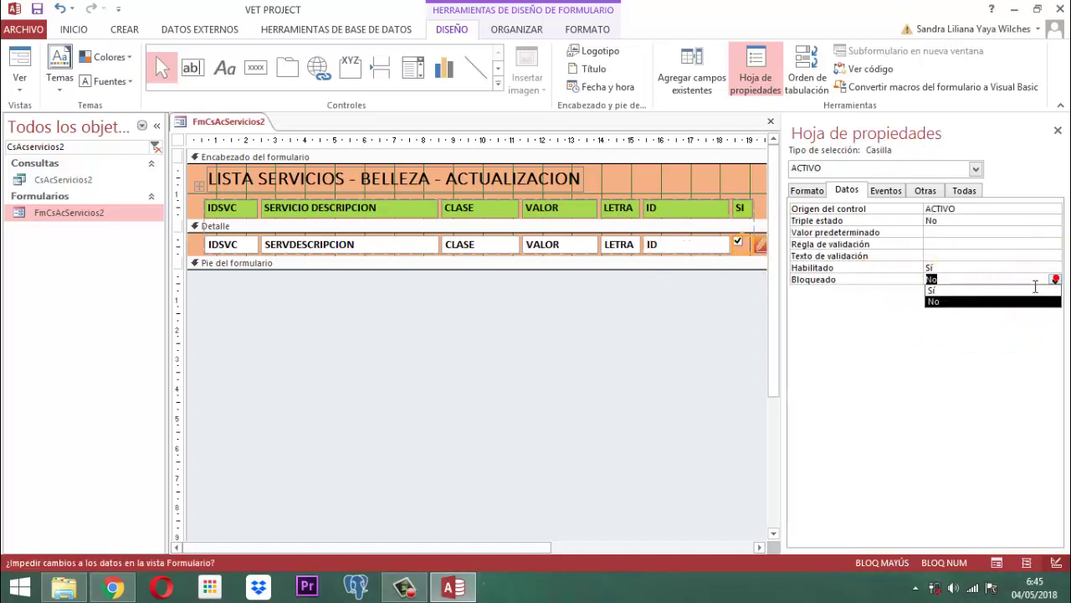
{"action": "left_click", "coordinate": [934, 290]}
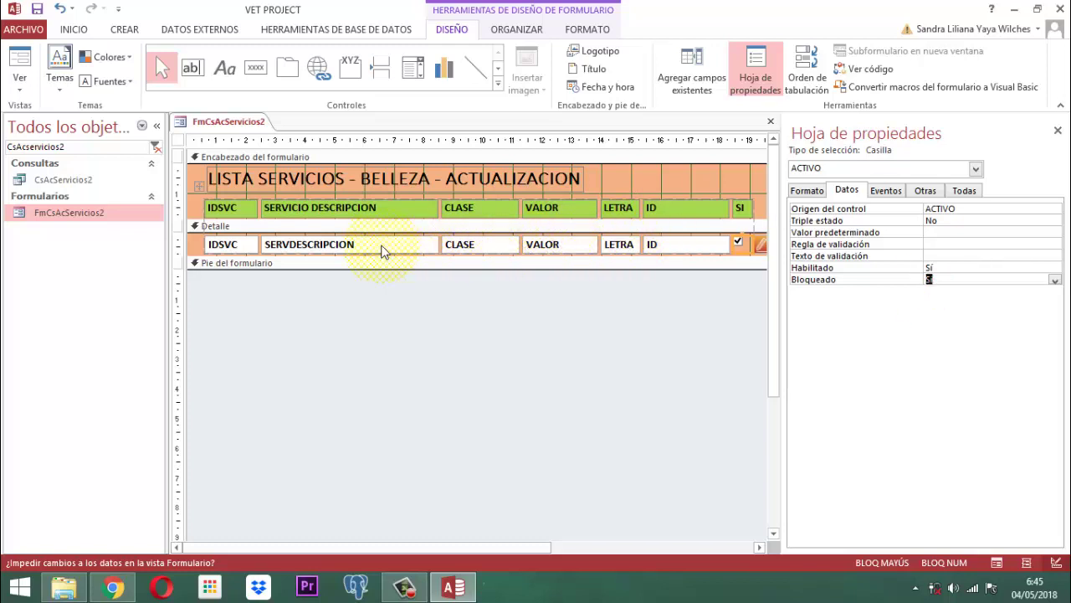
{"action": "left_click", "coordinate": [1057, 131]}
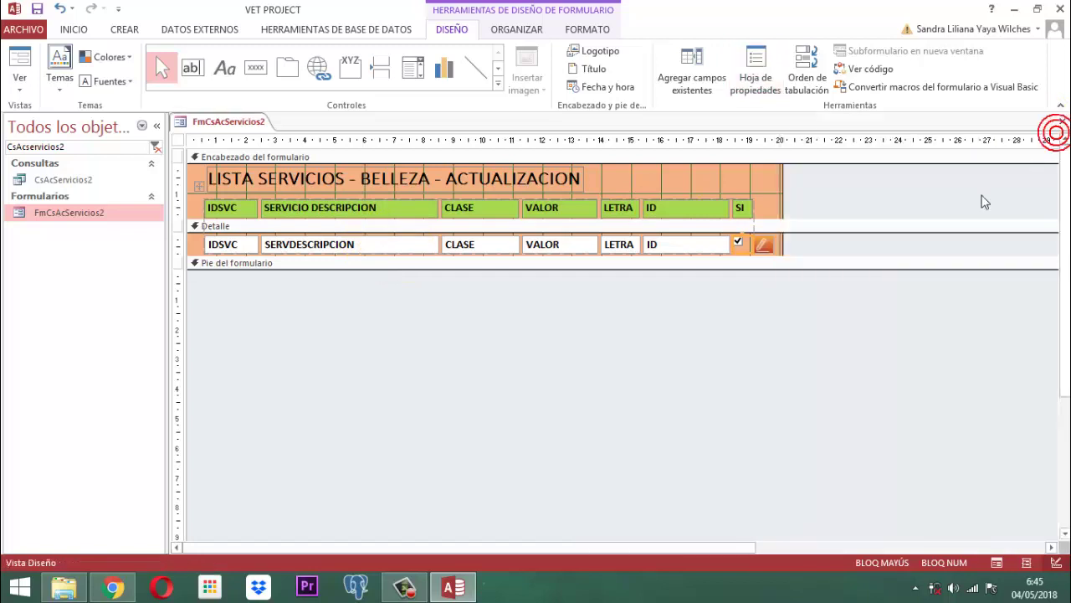
- Open the Imagen25 edit image's Al hacer clic event procedure from the Eventos tab
{"action": "left_click", "coordinate": [354, 243]}
{"action": "left_click", "coordinate": [498, 243]}
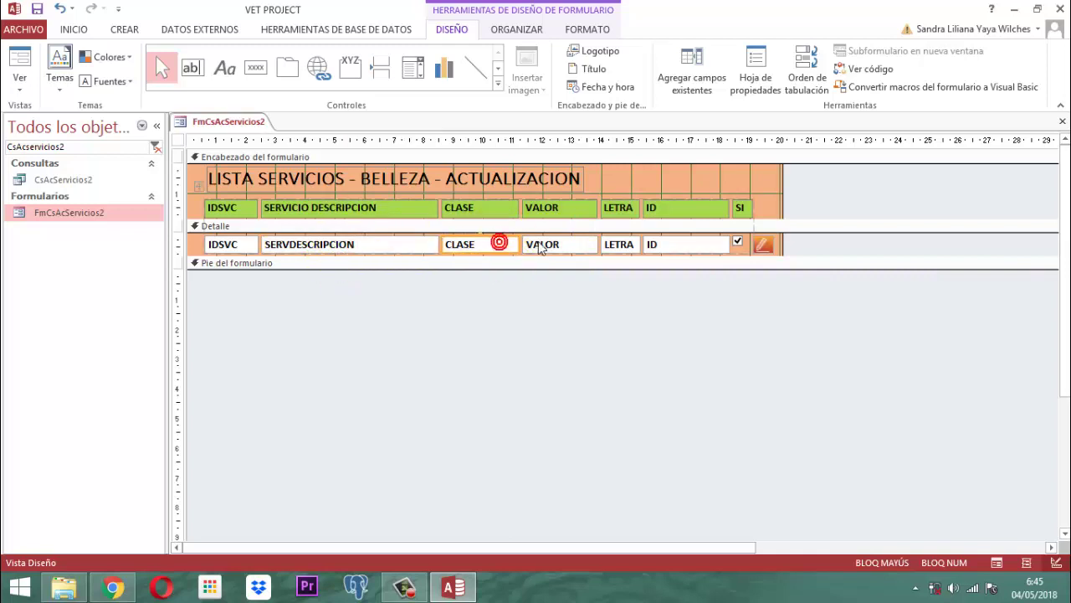
{"action": "left_click", "coordinate": [542, 244]}
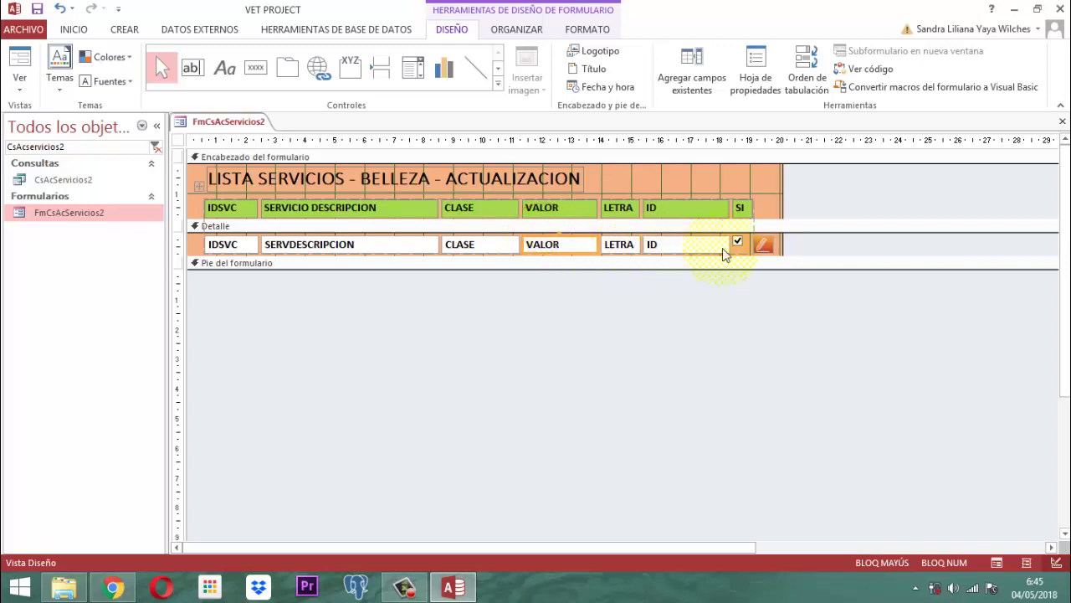
{"action": "left_click", "coordinate": [774, 249]}
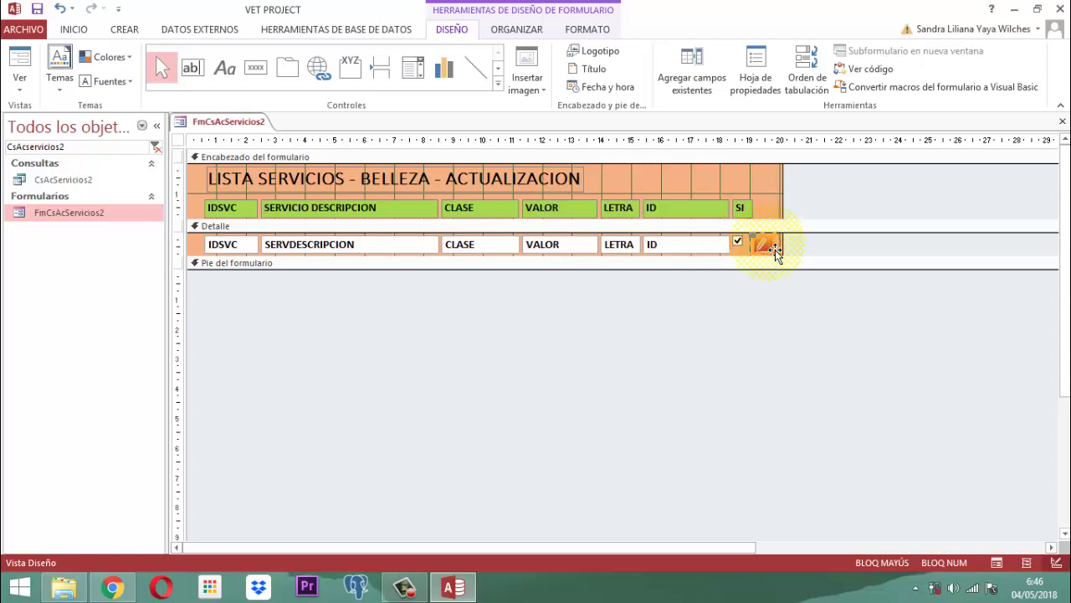
{"action": "left_click", "coordinate": [758, 78]}
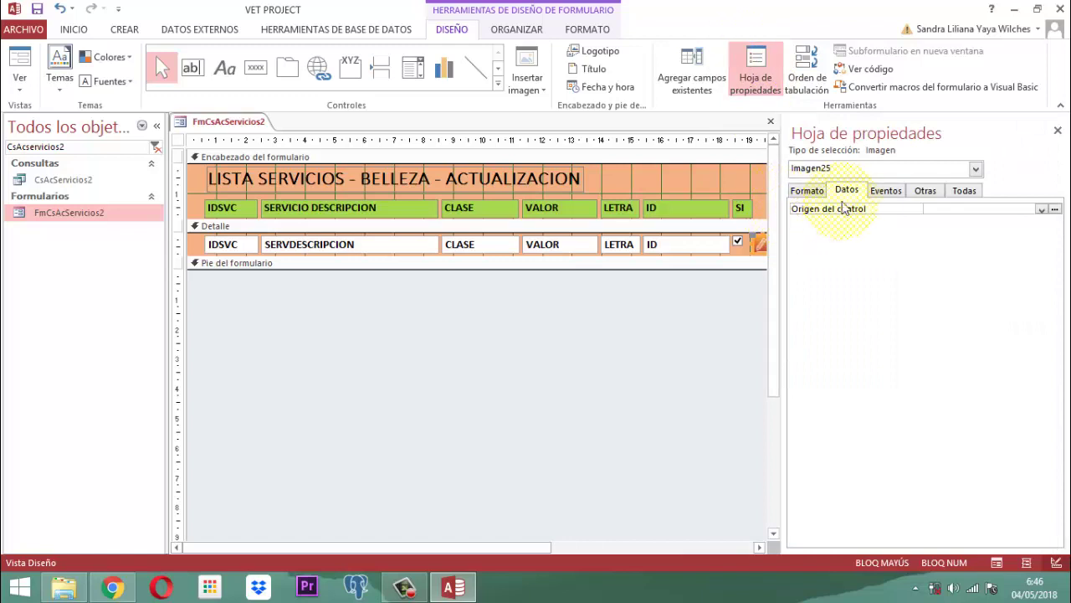
{"action": "left_click", "coordinate": [887, 191]}
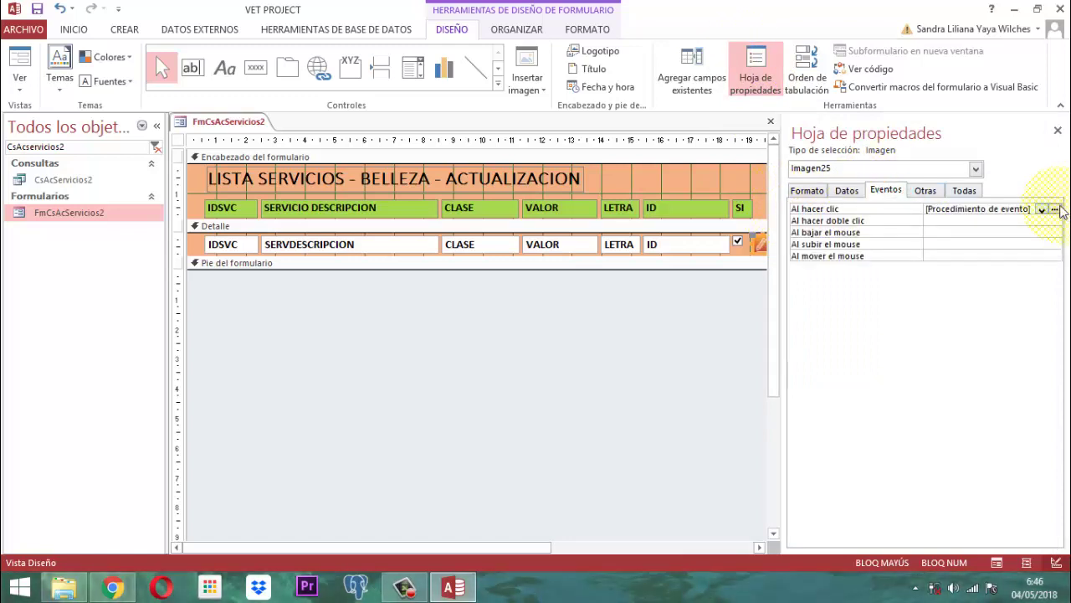
{"action": "left_click", "coordinate": [1029, 209]}
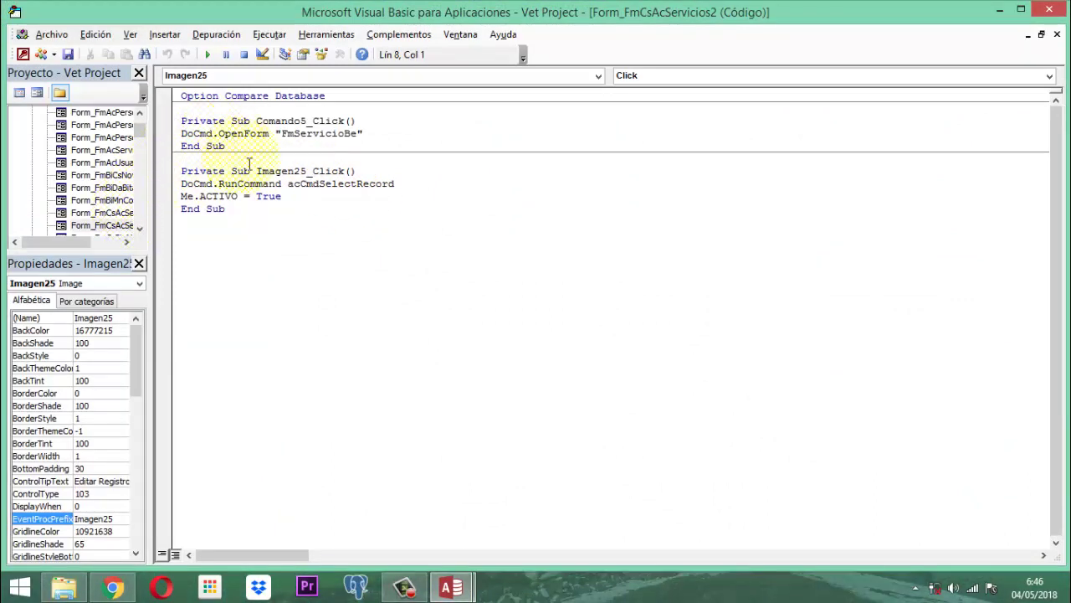
- Delete the Comando5_Click procedure and erase the Me.ACTIVO = True assignment
{"action": "left_click_drag", "start_coordinate": [243, 146], "coordinate": [171, 107]}
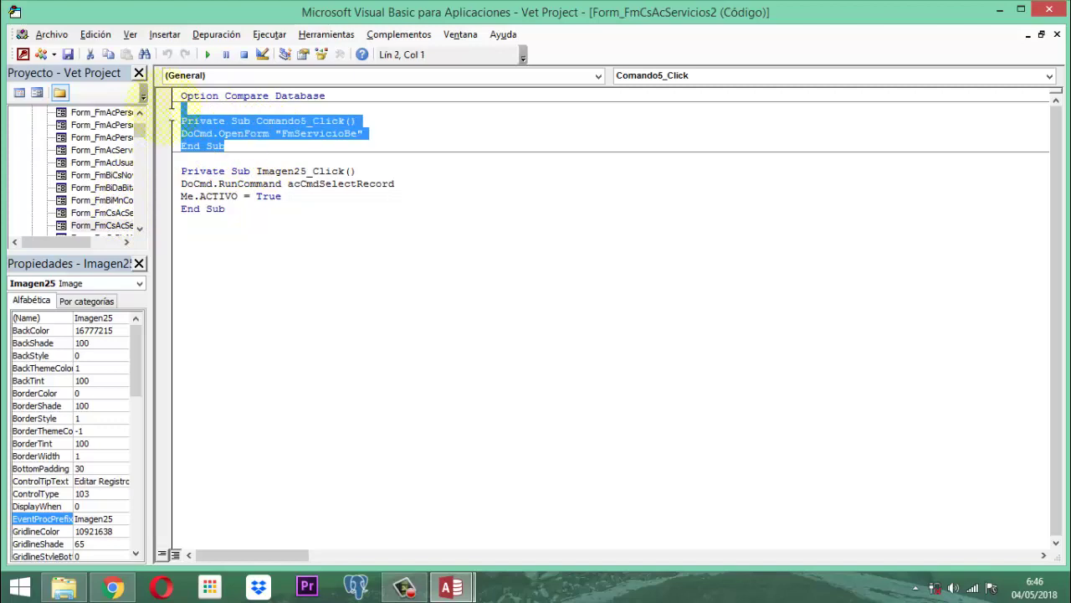
{"action": "key", "text": "Delete"}
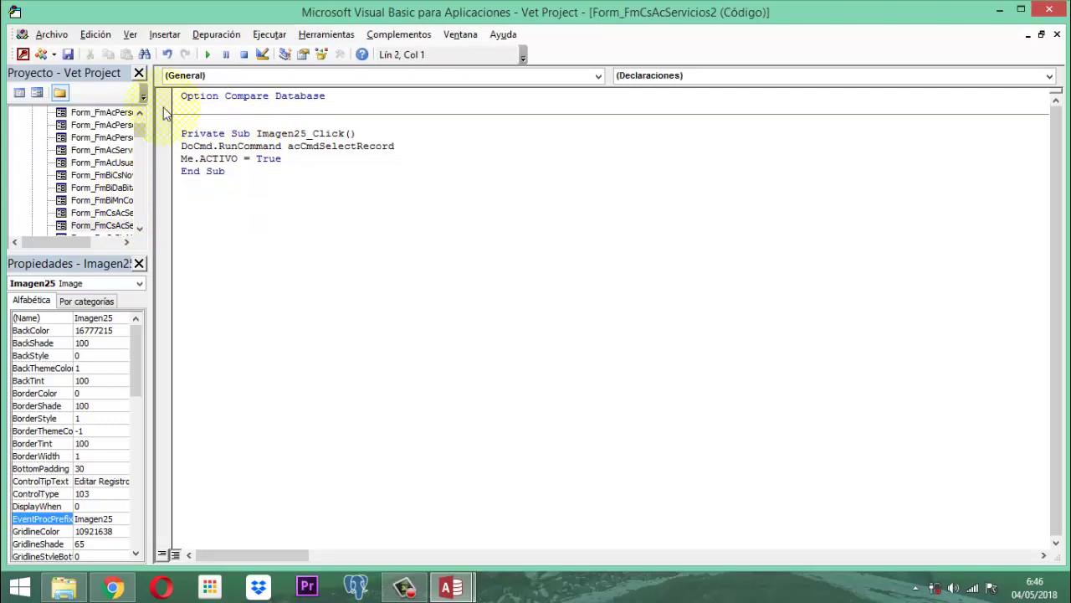
{"action": "left_click", "coordinate": [294, 158]}
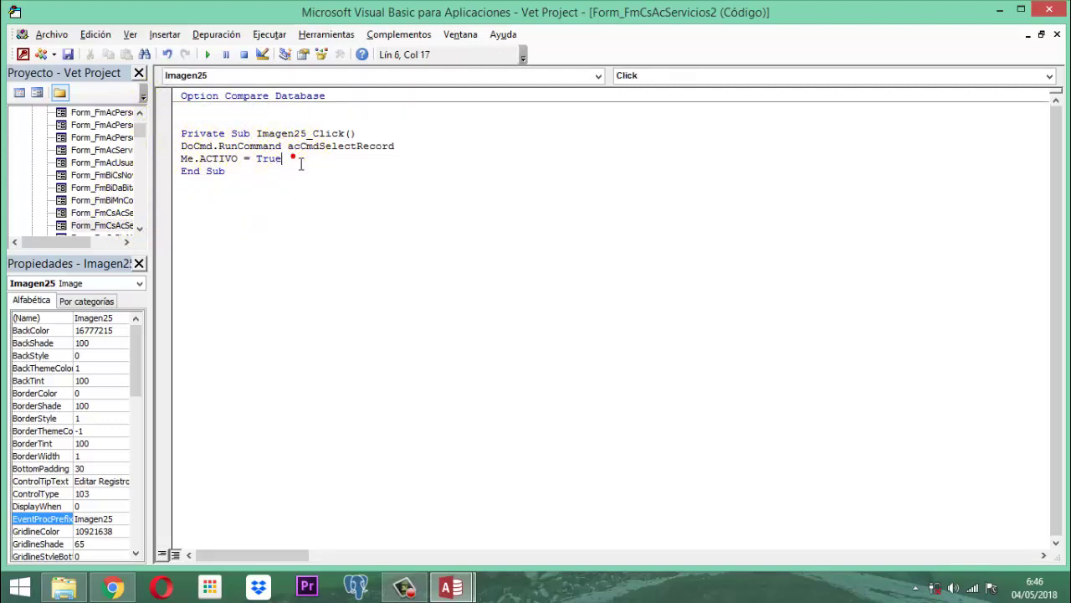
{"action": "key", "text": "BackSpace"}
{"action": "key", "text": "BackSpace"}
{"action": "key", "text": "BackSpace"}
{"action": "key", "text": "BackSpace"}
{"action": "key", "text": "BackSpace"}
{"action": "key", "text": "BackSpace"}
{"action": "key", "text": "BackSpace"}
{"action": "key", "text": "BackSpace"}
{"action": "key", "text": "BackSpace"}
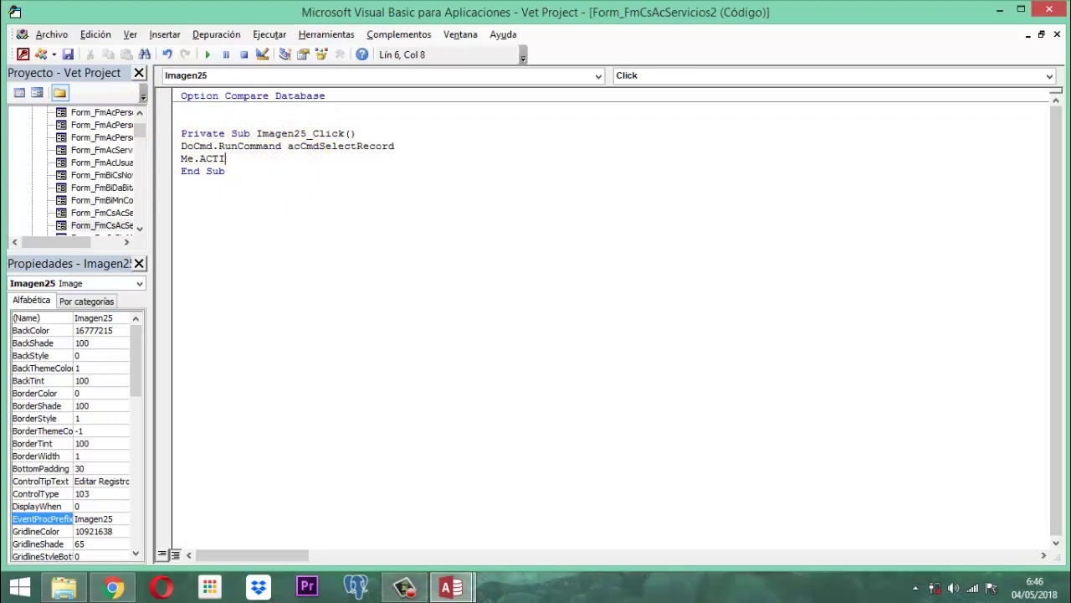
{"action": "key", "text": "BackSpace"}
- Write Me.SERVDESCRIPCION.SetFocus at the end of Imagen25_Click and save the project
{"action": "type", "text": ".SER"}
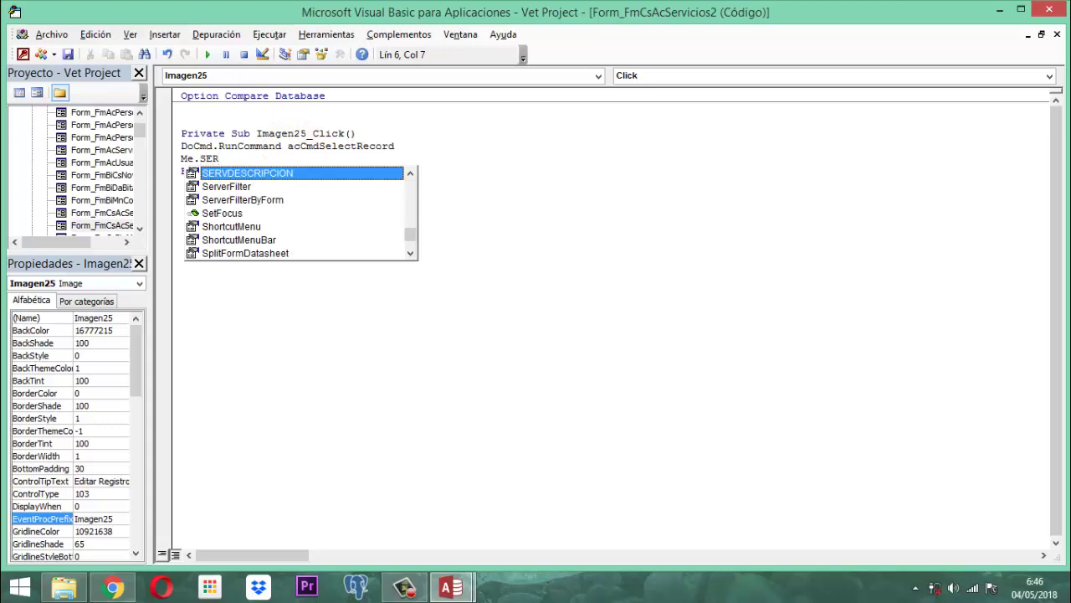
{"action": "key", "text": "Escape"}
{"action": "key", "text": "ctrl+space"}
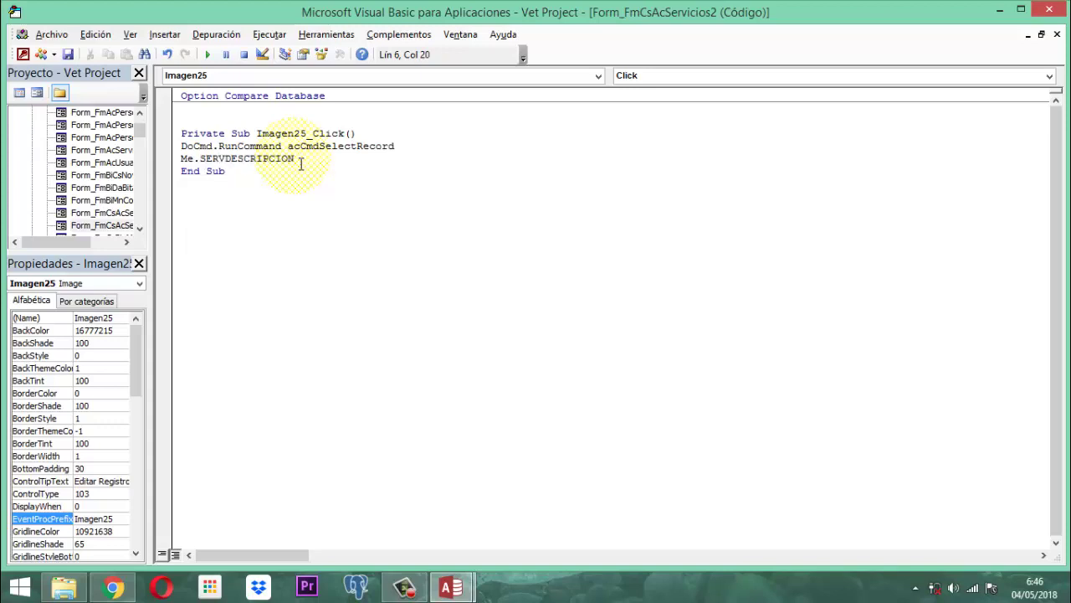
{"action": "type", "text": "."}
{"action": "left_click", "coordinate": [294, 159]}
{"action": "type", "text": "."}
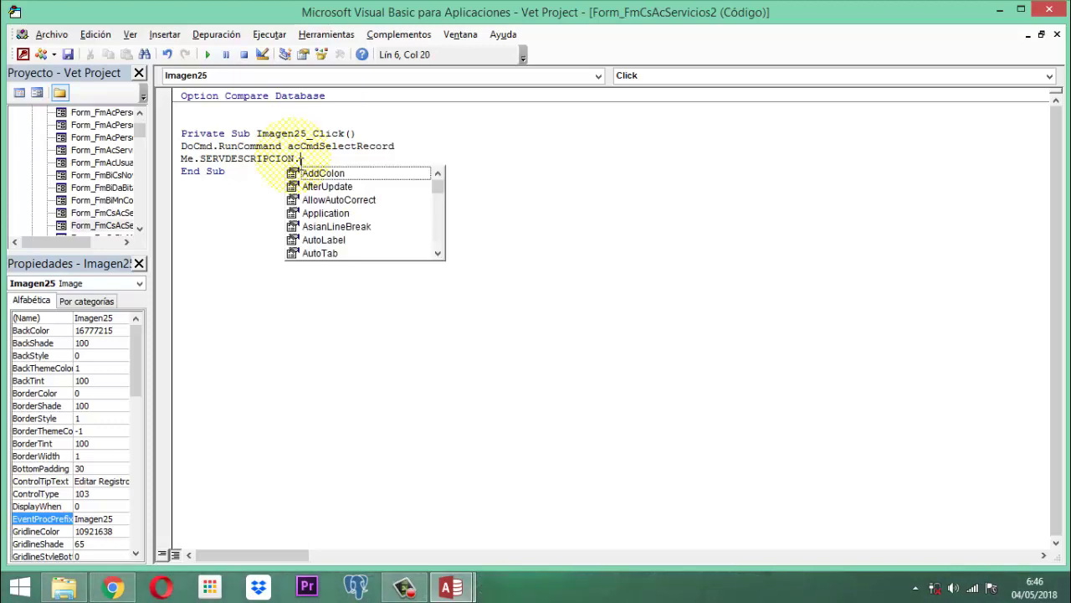
{"action": "type", "text": "SET"}
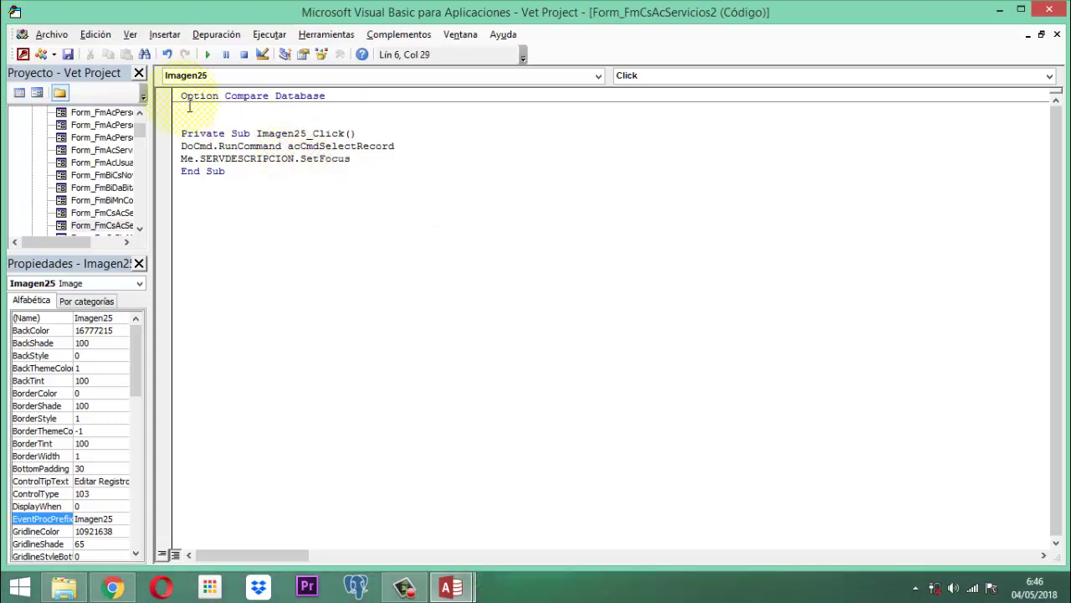
{"action": "left_click", "coordinate": [68, 55]}
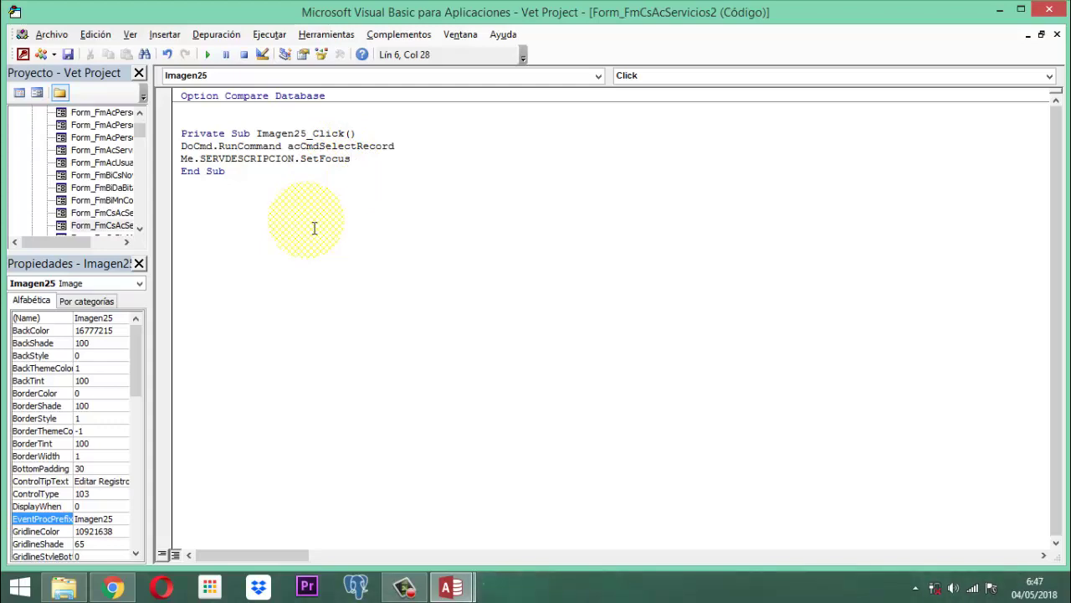
{"action": "left_click", "coordinate": [68, 54]}
- Close the VBA editor and property sheet, then save and close FmCsAcServicios2
{"action": "left_click", "coordinate": [1049, 10]}
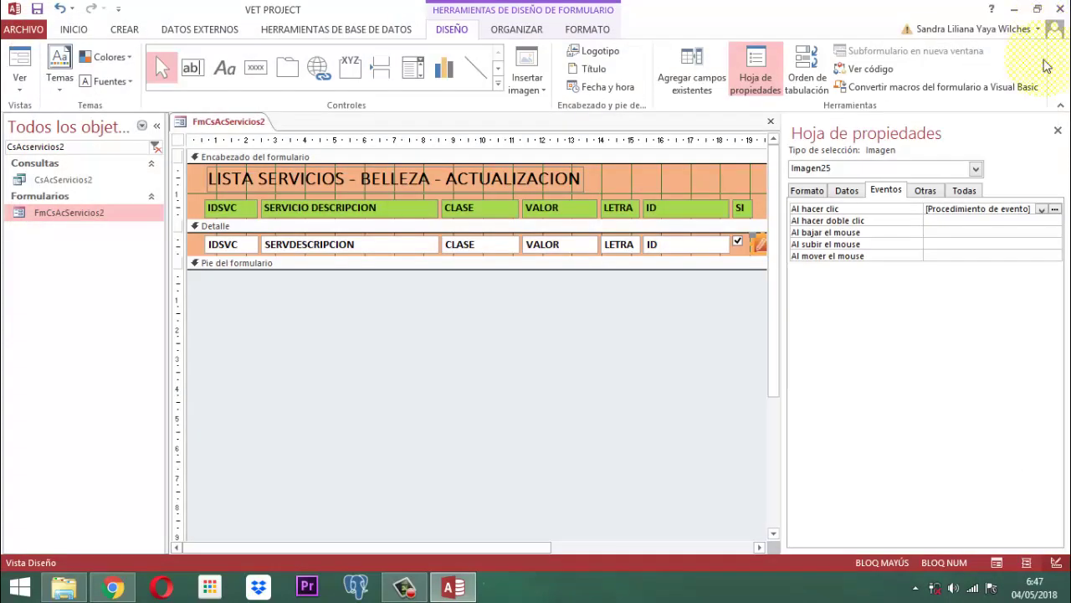
{"action": "left_click", "coordinate": [1058, 131]}
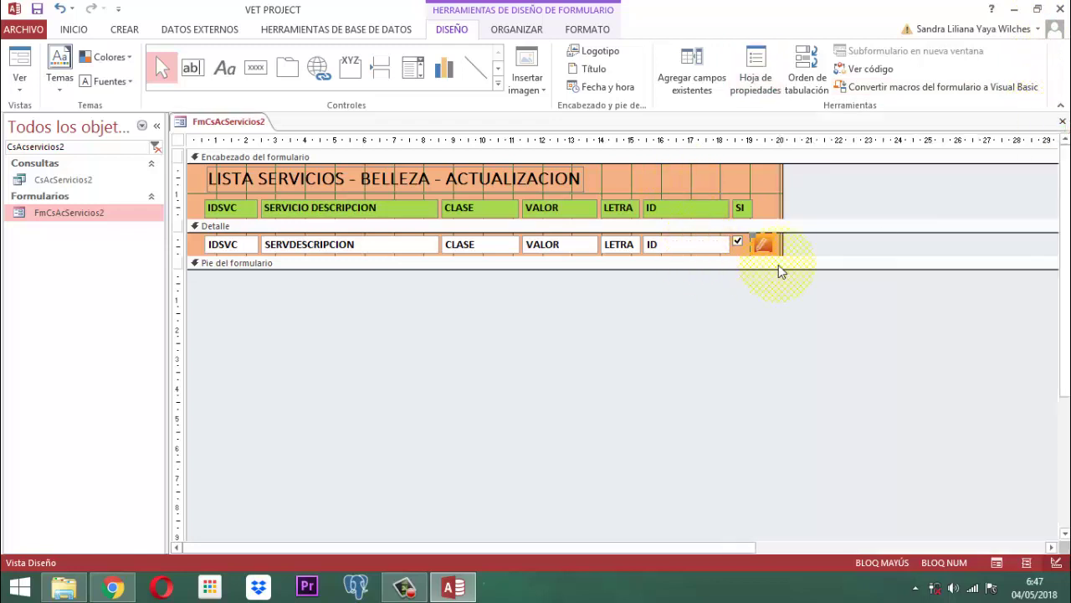
{"action": "right_click", "coordinate": [205, 123]}
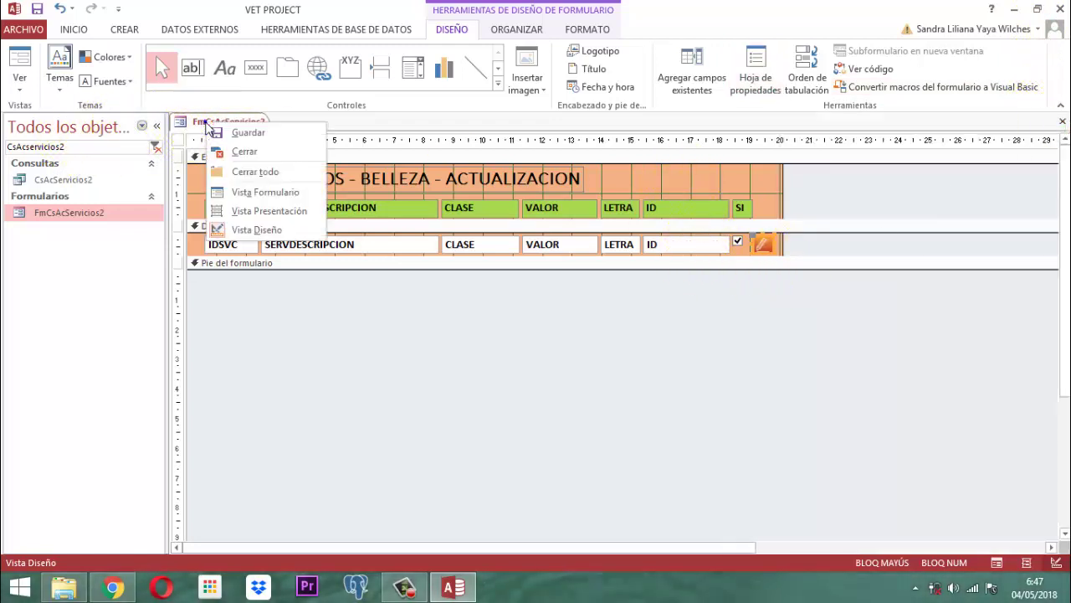
{"action": "left_click", "coordinate": [213, 132]}
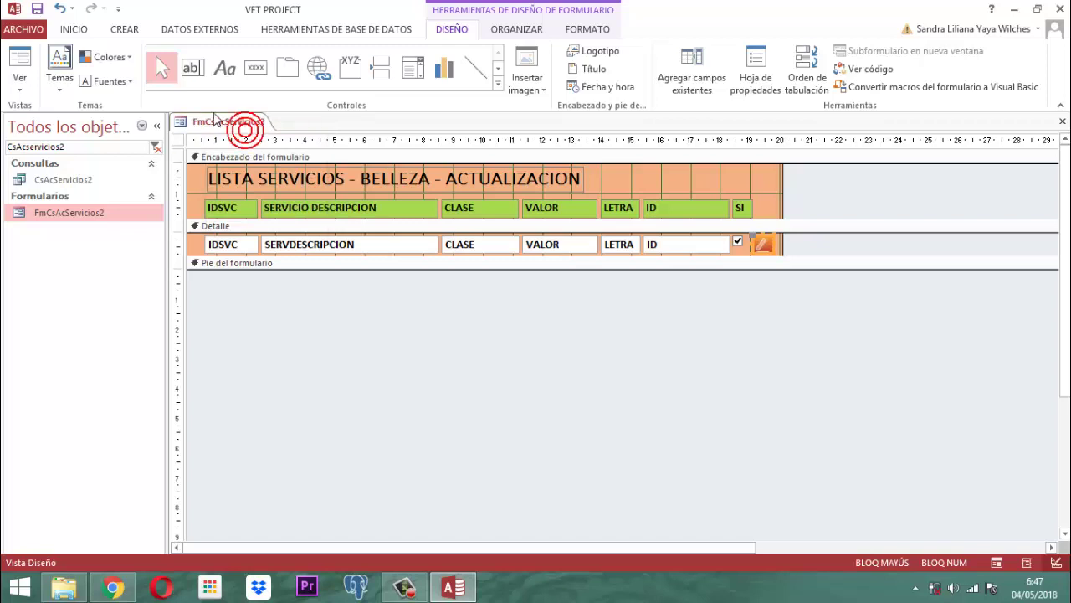
{"action": "right_click", "coordinate": [212, 121]}
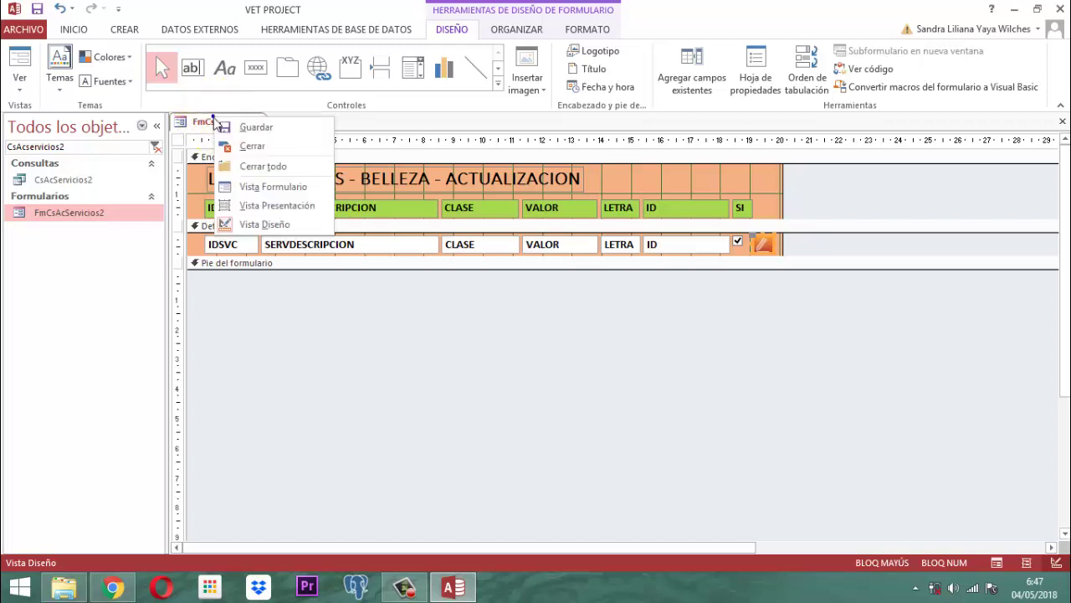
{"action": "left_click", "coordinate": [257, 149]}
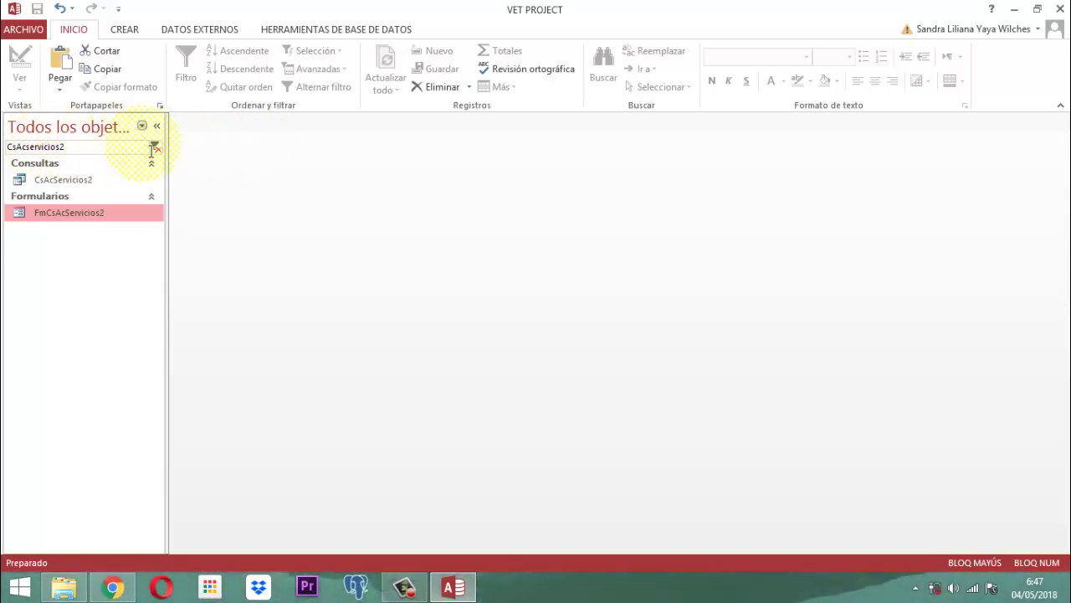
- Filter the navigation pane for PANEL PRINCIPAL, open it and dismiss the credentials warning
{"action": "double_click", "coordinate": [89, 151]}
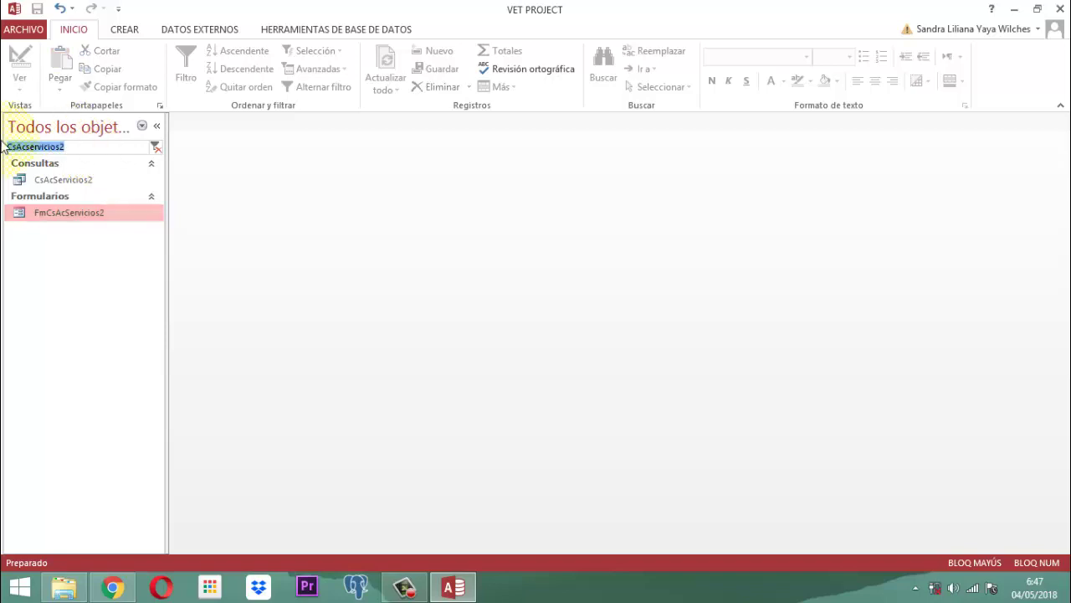
{"action": "key", "text": "BackSpace"}
{"action": "type", "text": "PAG"}
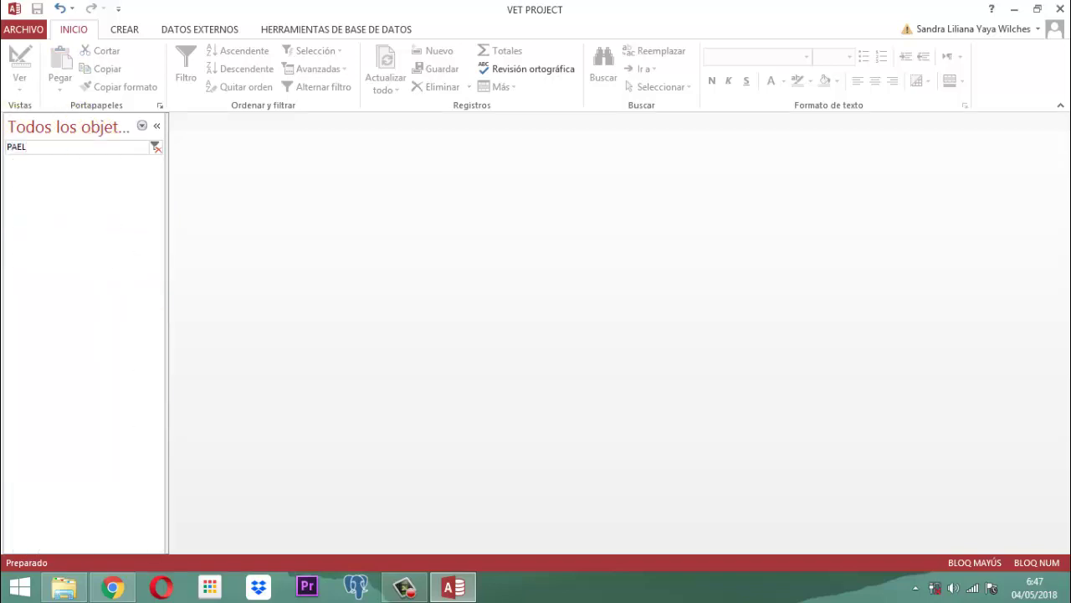
{"action": "key", "text": "BackSpace"}
{"action": "key", "text": "BackSpace"}
{"action": "key", "text": "BackSpace"}
{"action": "type", "text": "PA"}
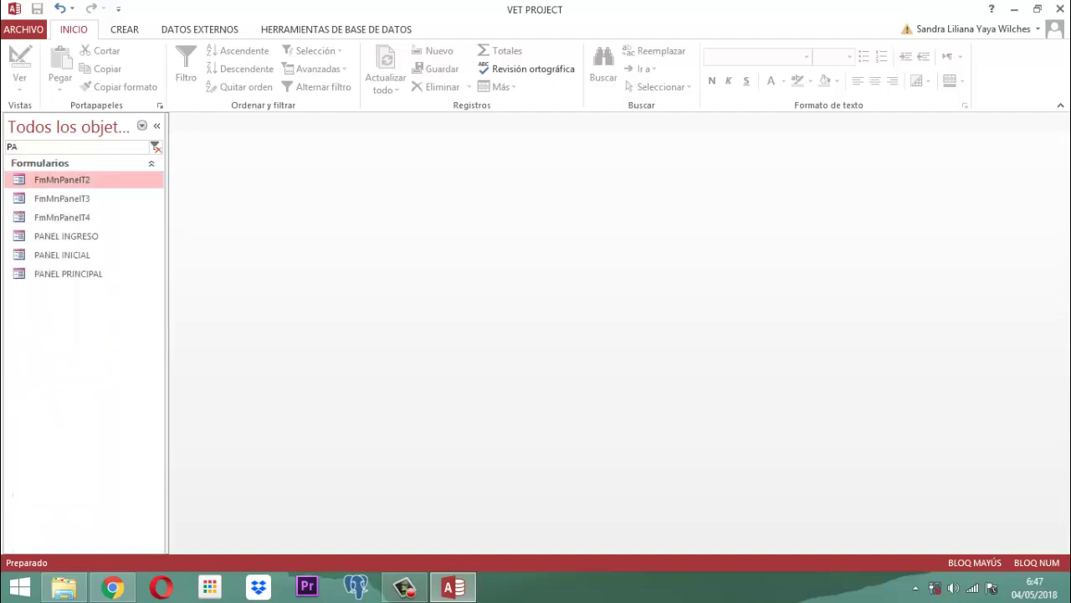
{"action": "type", "text": "NEL PRIN"}
{"action": "key", "text": "Return"}
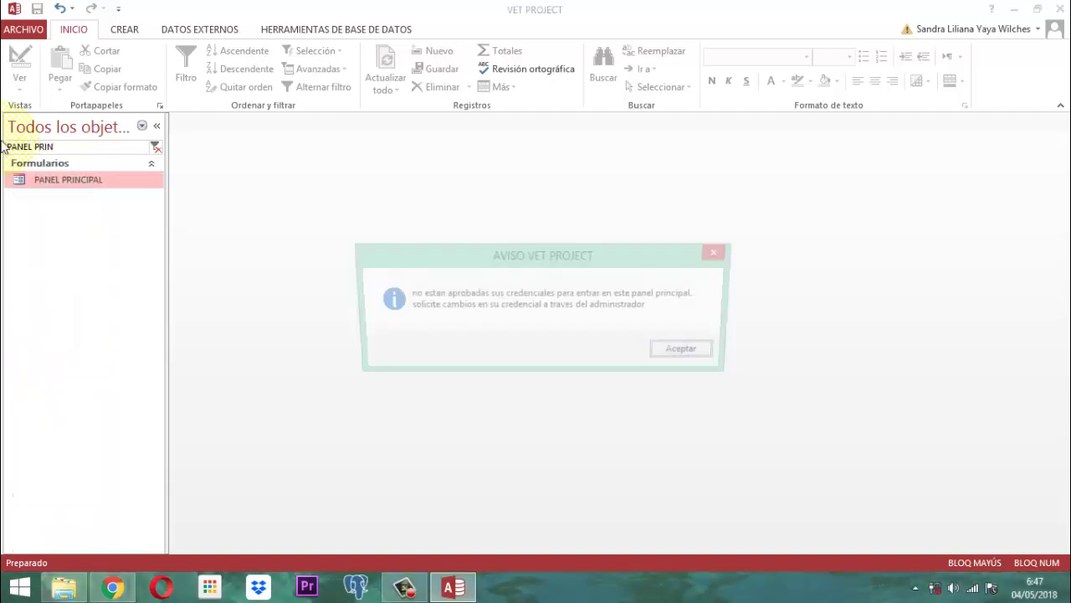
{"action": "key", "text": "Return"}
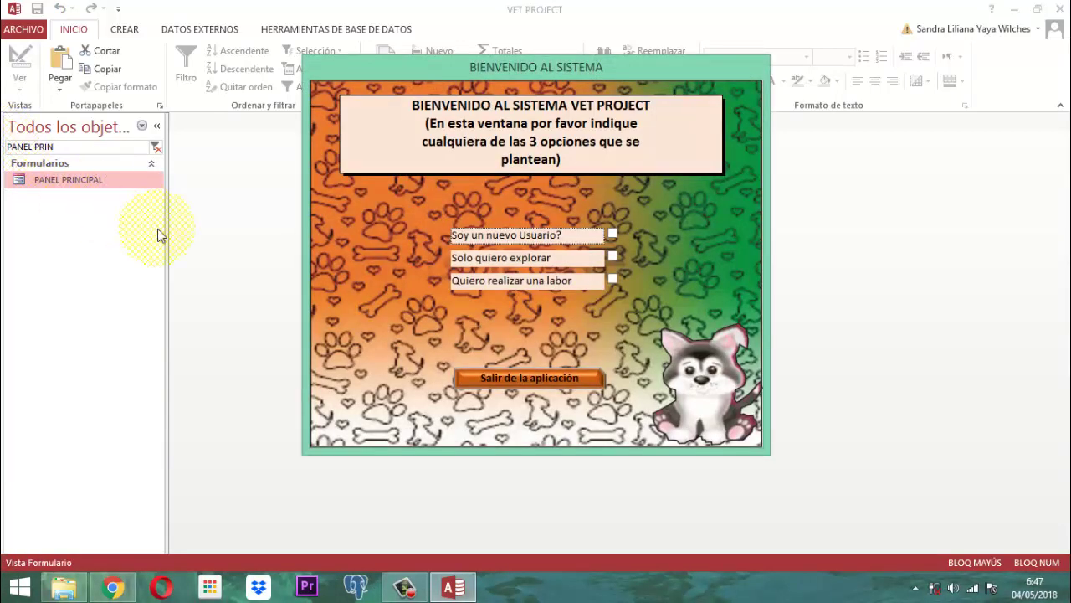
- Choose Quiero realizar una labor, pick a user and log in with their password
{"action": "left_click", "coordinate": [613, 278]}
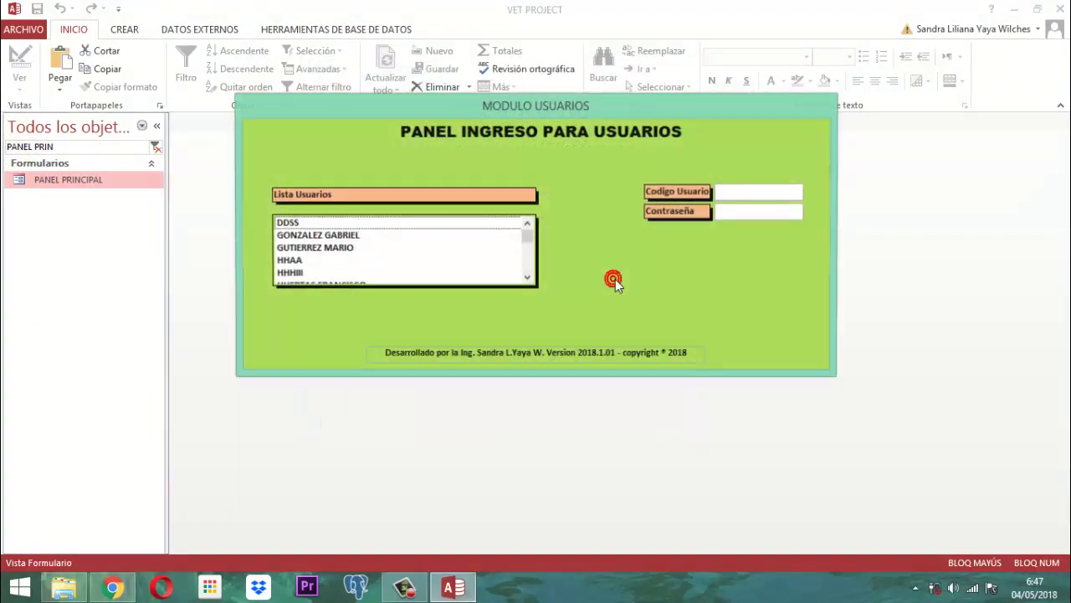
{"action": "left_click", "coordinate": [520, 251]}
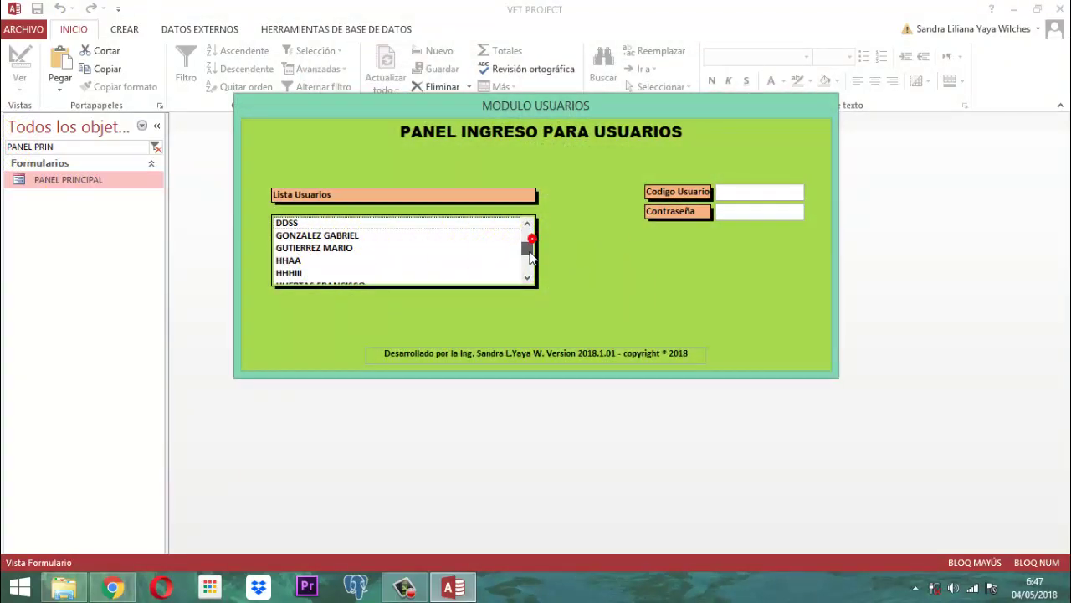
{"action": "left_click", "coordinate": [327, 247]}
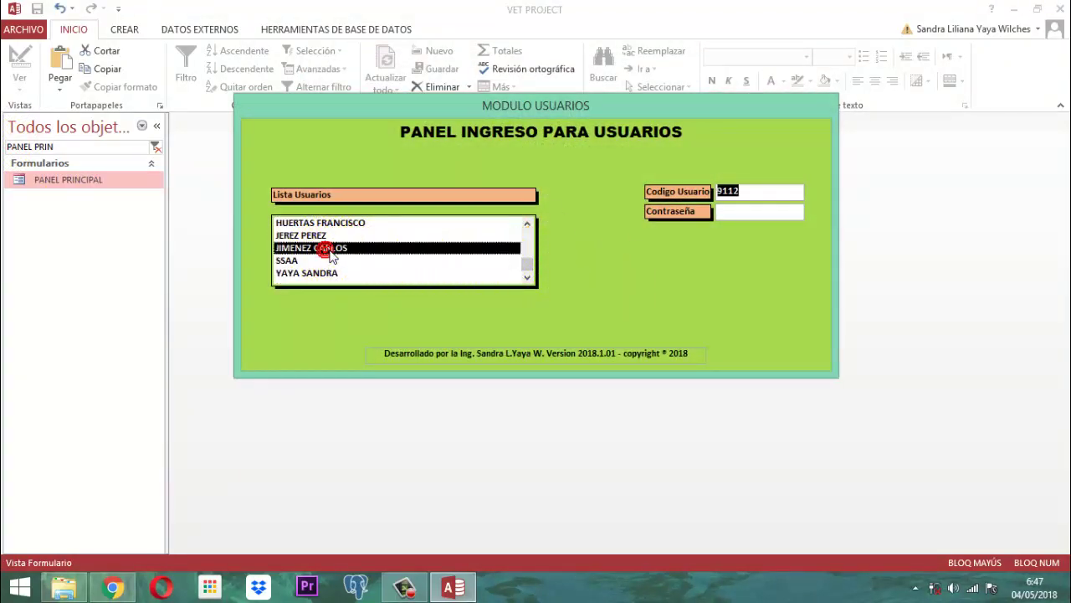
{"action": "key", "text": "Tab"}
{"action": "type", "text": "*"}
{"action": "key", "text": "Return"}
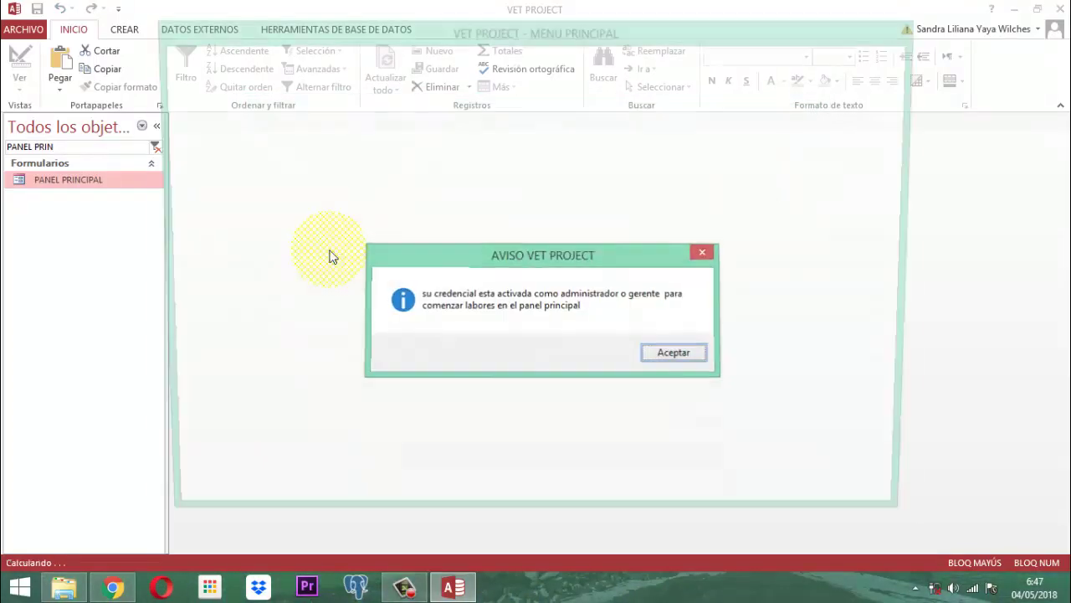